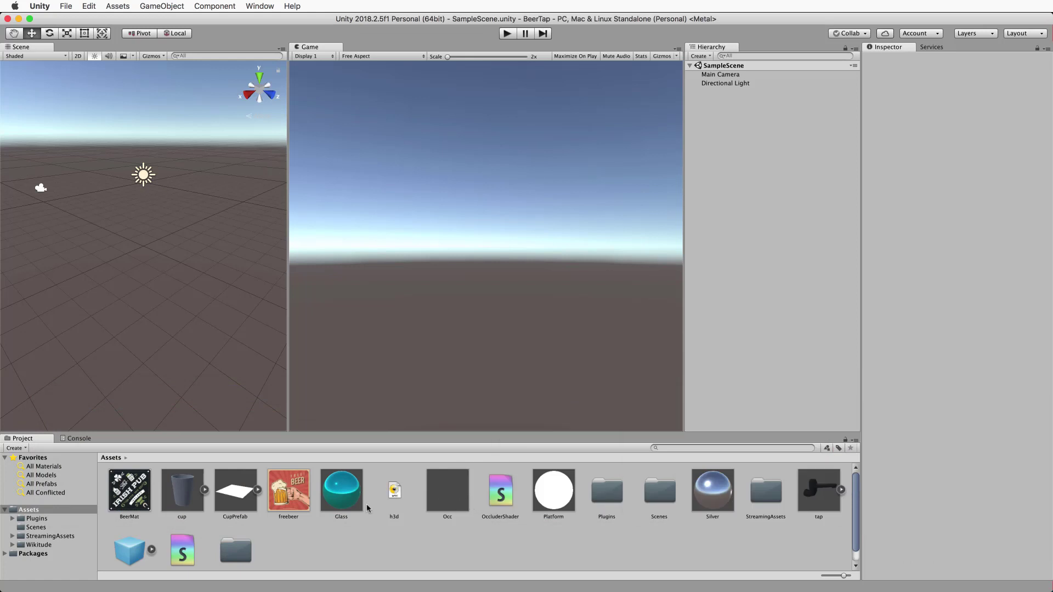
Step: Examine the cup model, CupPrefab, and the BeerMat and freebeer images in the project assets
{"action": "left_click", "coordinate": [184, 504]}
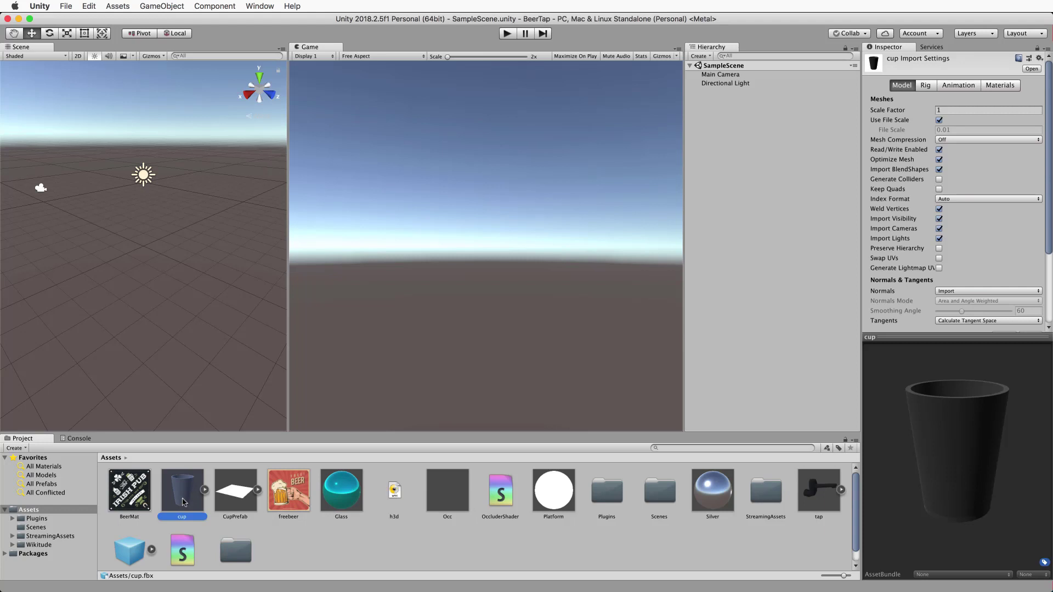
{"action": "left_click", "coordinate": [243, 496]}
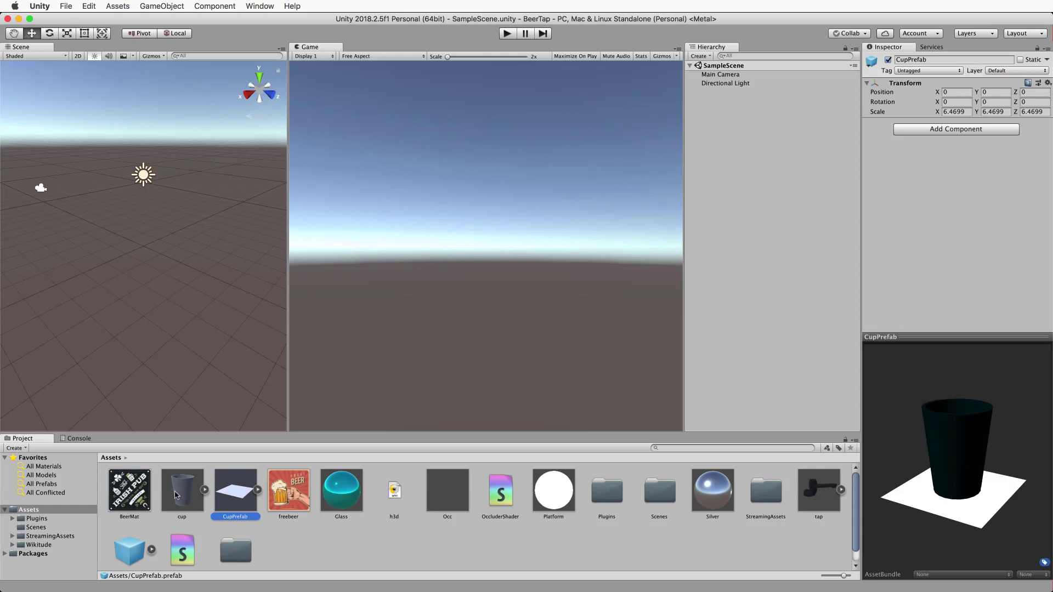
{"action": "left_click", "coordinate": [132, 496]}
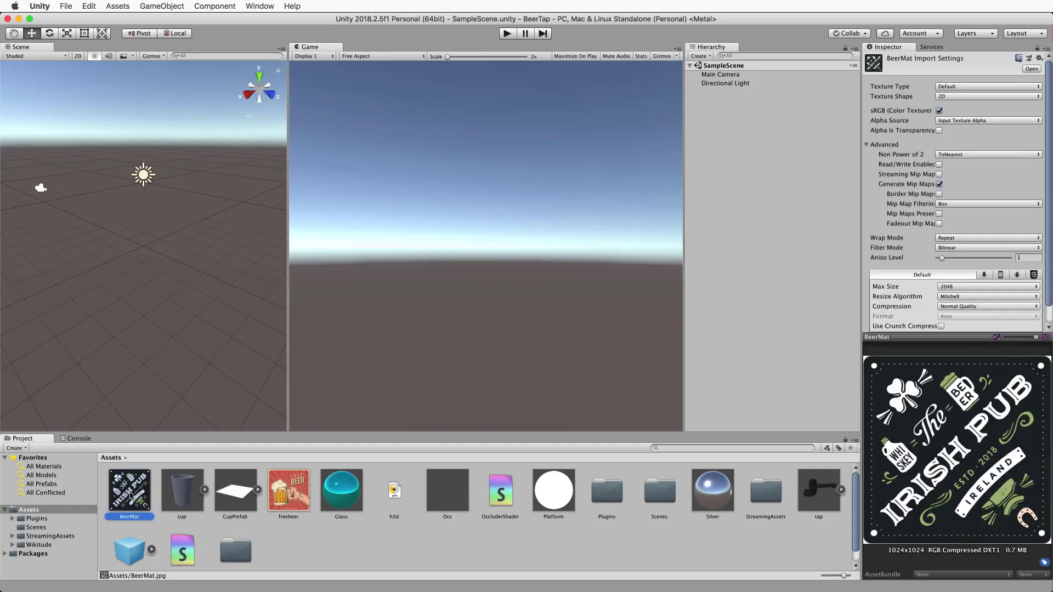
{"action": "left_click", "coordinate": [286, 494]}
{"action": "left_click", "coordinate": [134, 496]}
{"action": "left_click", "coordinate": [287, 490]}
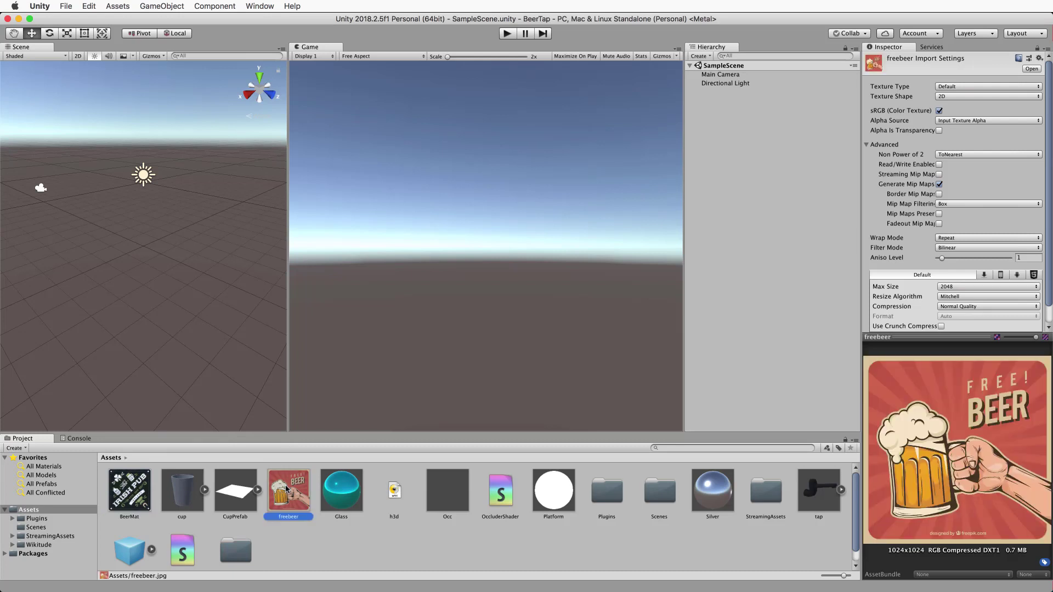
{"action": "left_click", "coordinate": [138, 484]}
{"action": "left_click", "coordinate": [278, 487]}
Step: Move the h3d target collection file into the Wikitude folder inside StreamingAssets
{"action": "left_click", "coordinate": [395, 492]}
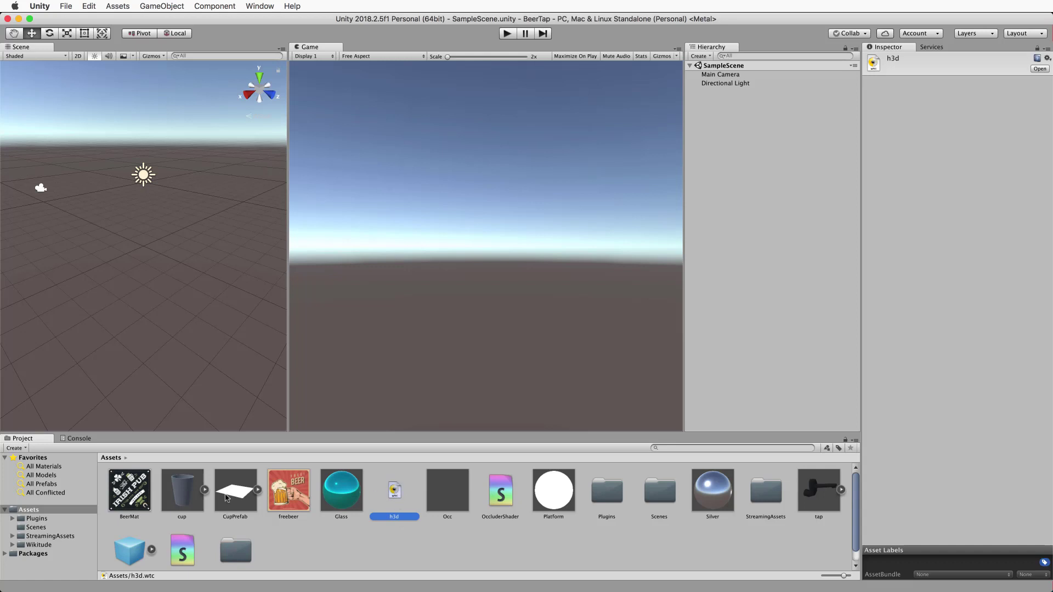
{"action": "left_click", "coordinate": [12, 535]}
{"action": "left_click_drag", "start_coordinate": [398, 496], "coordinate": [53, 546]}
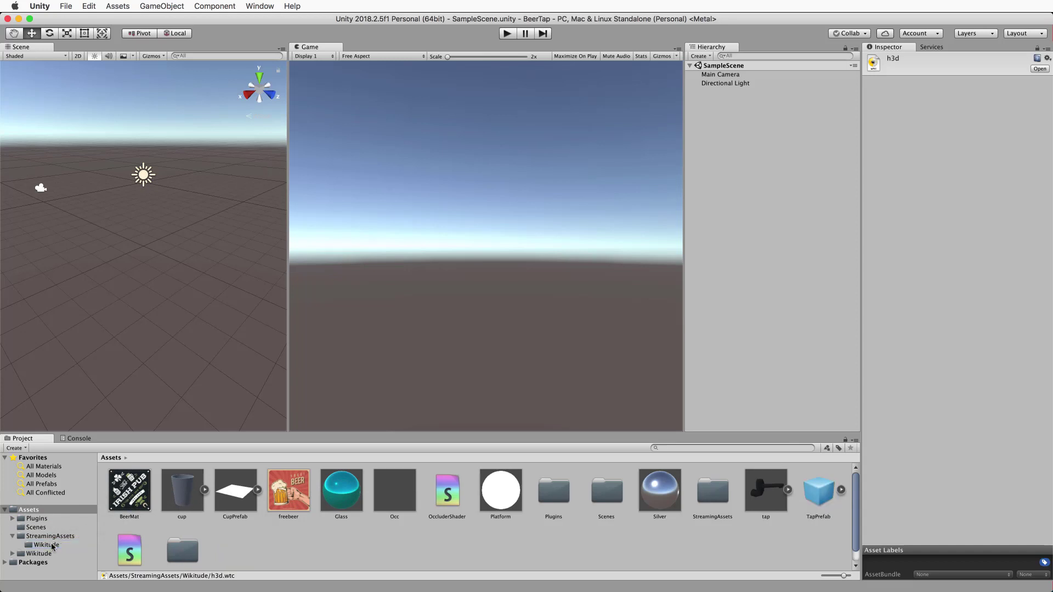
{"action": "left_click", "coordinate": [12, 536]}
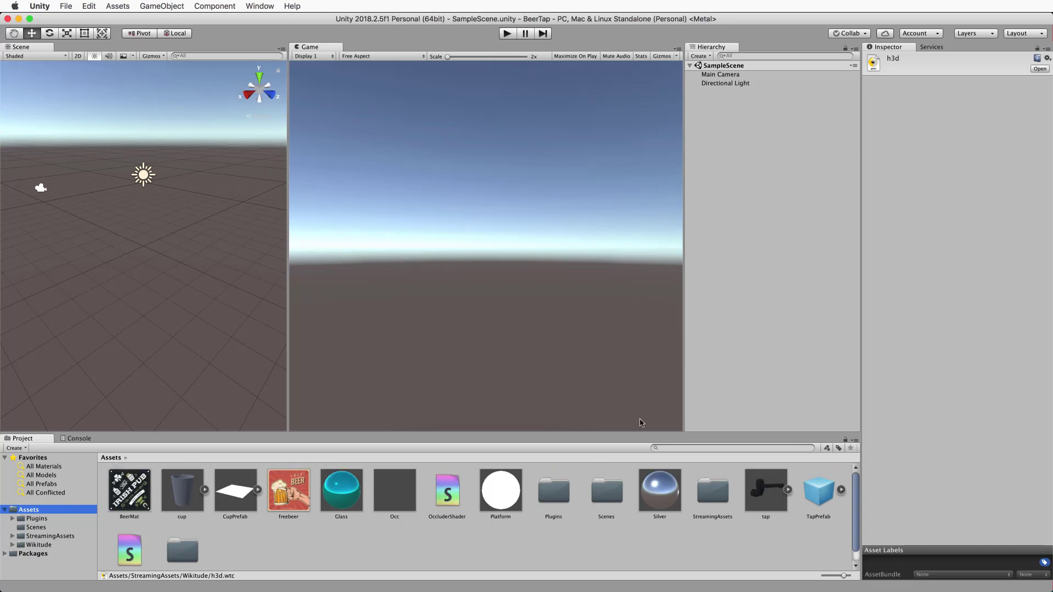
Step: Find the WikitudeCamera prefab with the search term "wiki", add it to the scene, and delete the Main Camera
{"action": "left_click", "coordinate": [669, 448]}
{"action": "type", "text": "wiki"}
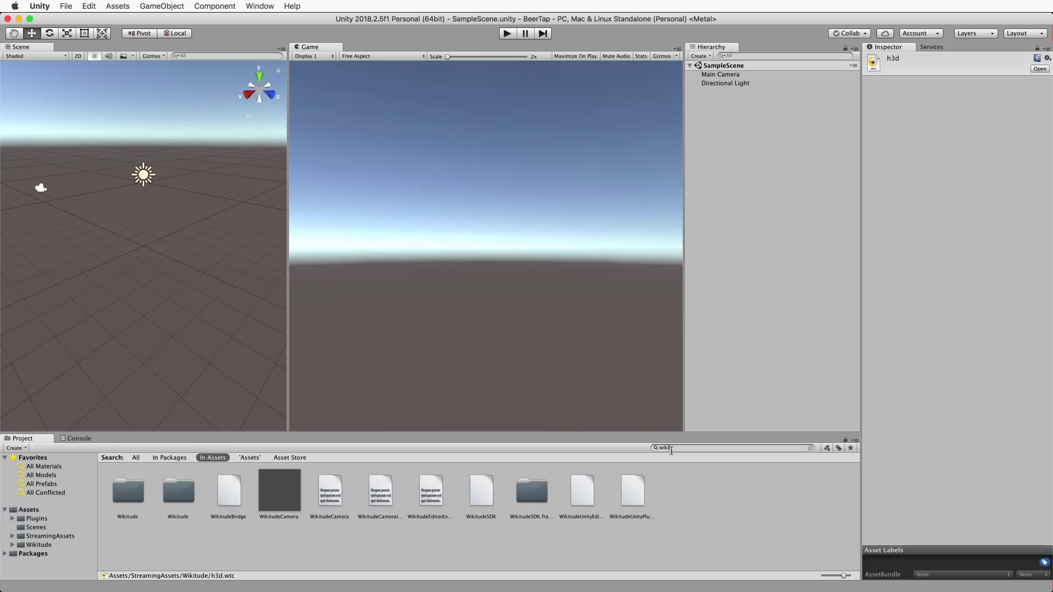
{"action": "left_click_drag", "start_coordinate": [283, 485], "coordinate": [776, 169]}
{"action": "left_click", "coordinate": [726, 74]}
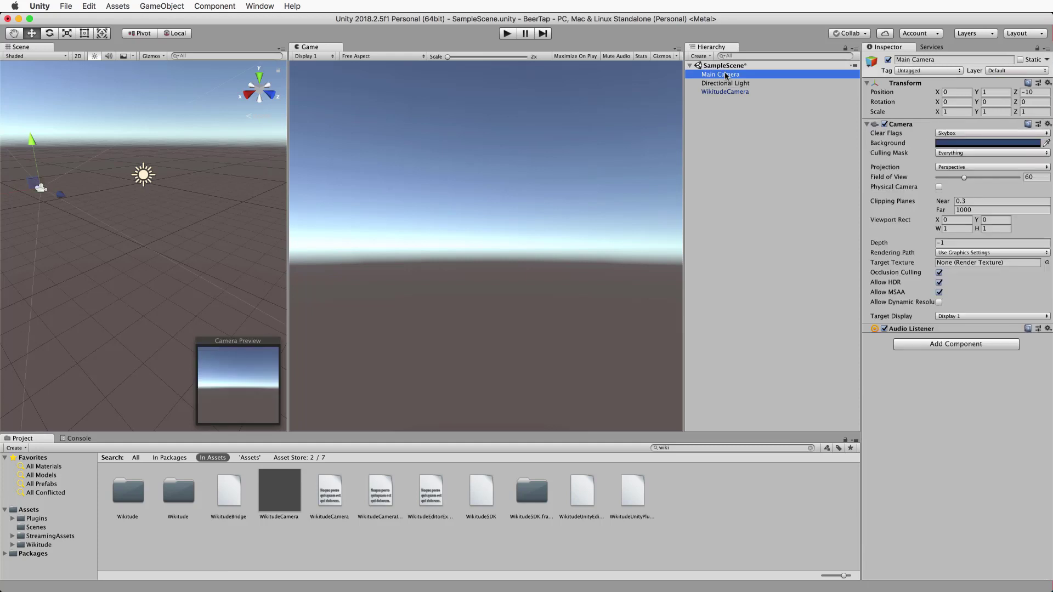
{"action": "key", "text": "Delete"}
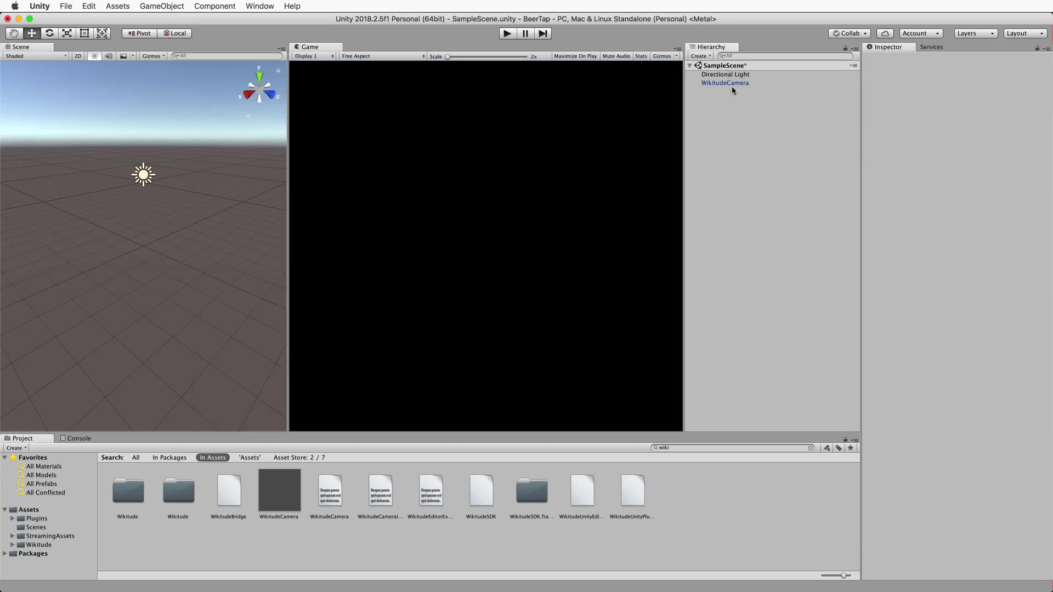
Step: Find the ImageTracker prefab, add it to the scene, and set its target collection to Wikitude/h3d.wtc
{"action": "left_click_drag", "start_coordinate": [678, 446], "coordinate": [651, 445]}
{"action": "type", "text": "image"}
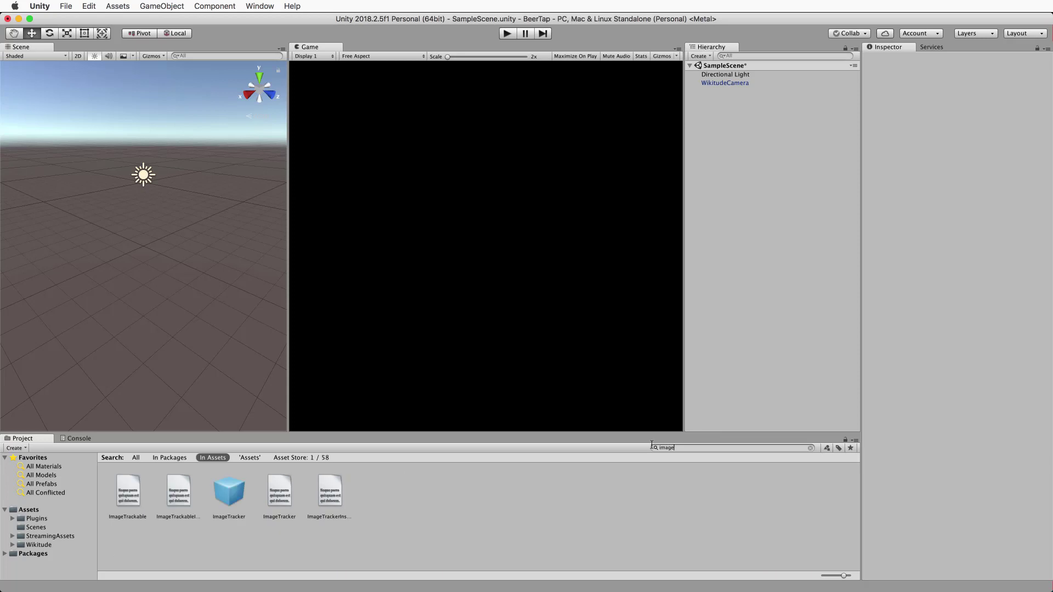
{"action": "left_click_drag", "start_coordinate": [248, 492], "coordinate": [723, 136]}
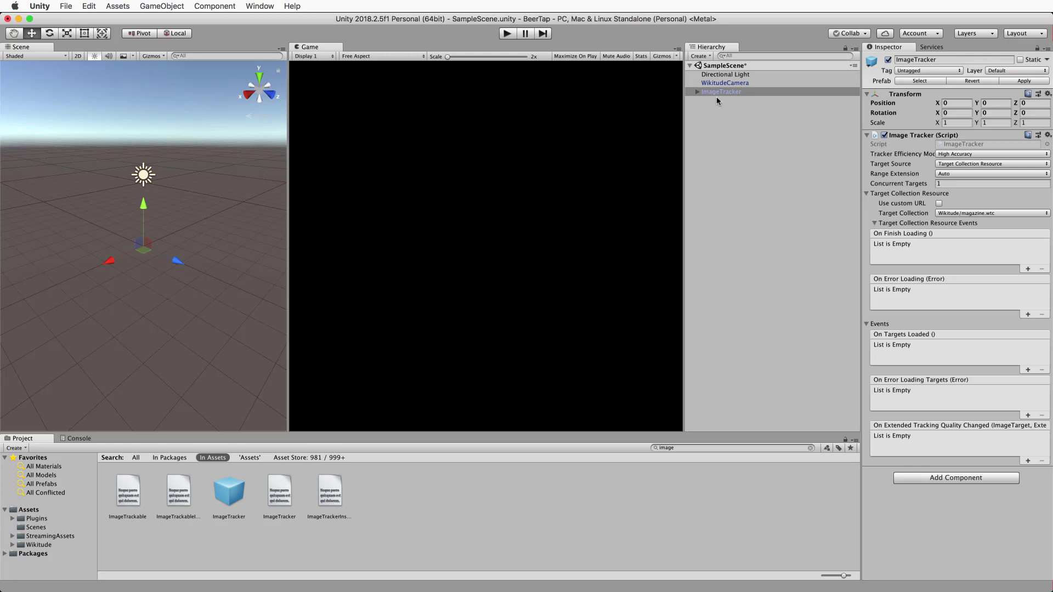
{"action": "left_click", "coordinate": [1046, 214]}
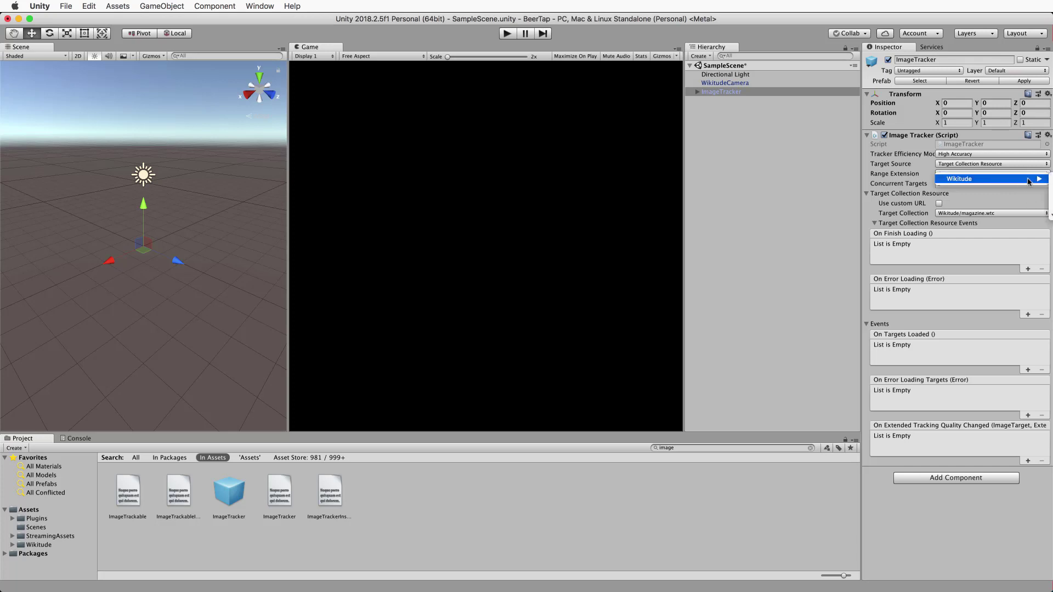
{"action": "mouse_move", "coordinate": [1030, 181]}
{"action": "left_click", "coordinate": [1051, 196]}
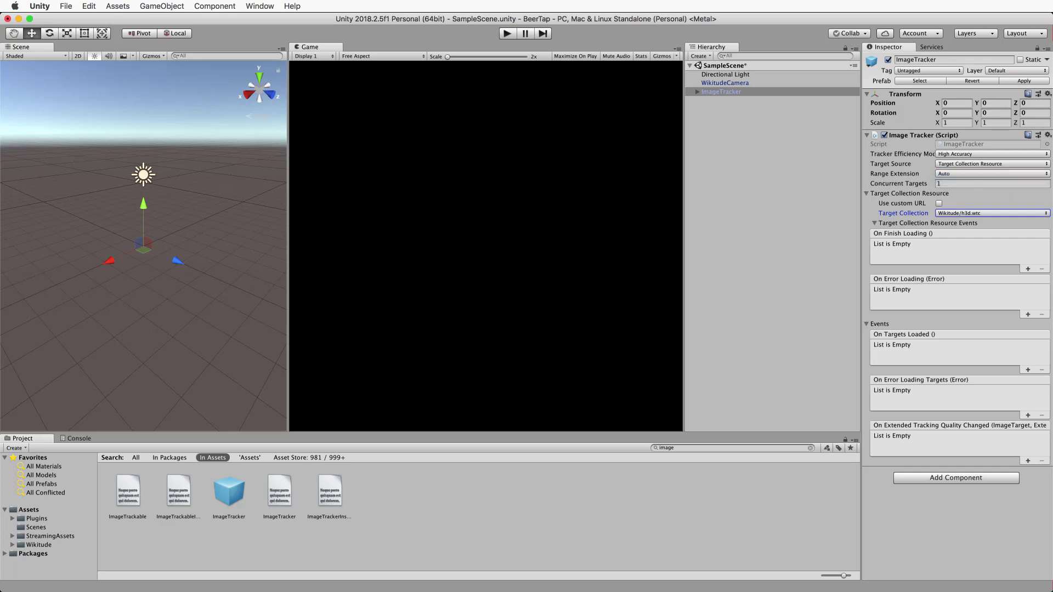
Step: Deactivate the BeerMat target on the ImageTracker's Trackable child object
{"action": "left_click", "coordinate": [697, 92]}
{"action": "left_click", "coordinate": [721, 101]}
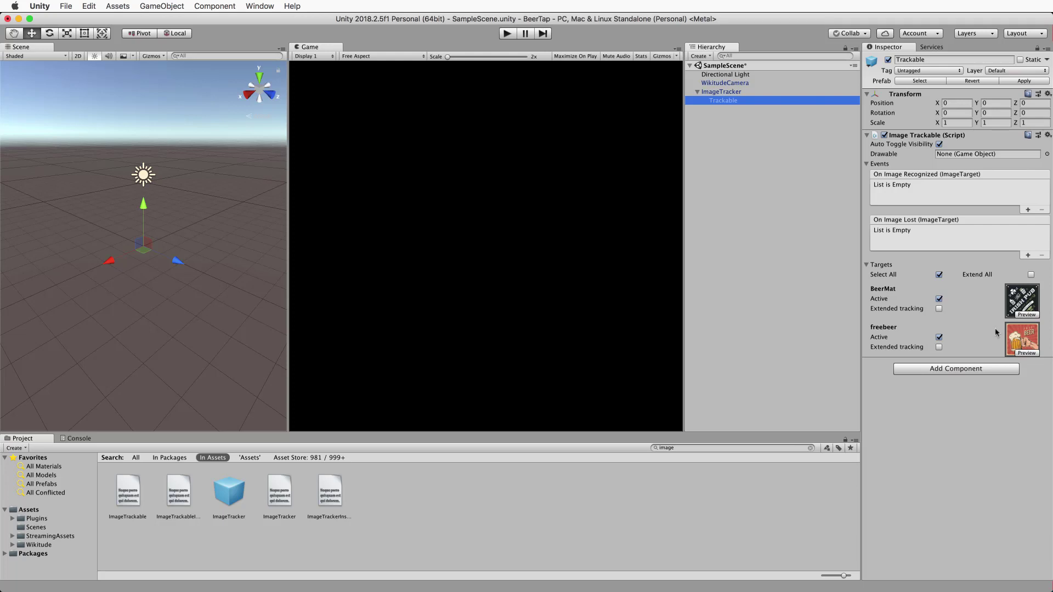
{"action": "left_click", "coordinate": [939, 299]}
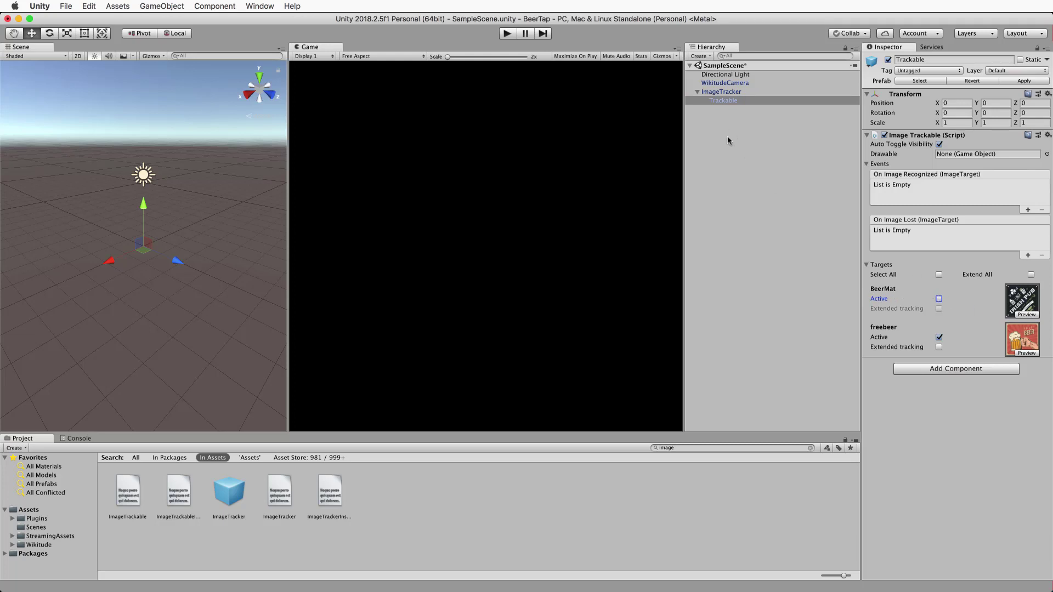
Step: Set the number of concurrent targets on the ImageTracker to 3
{"action": "left_click", "coordinate": [716, 94]}
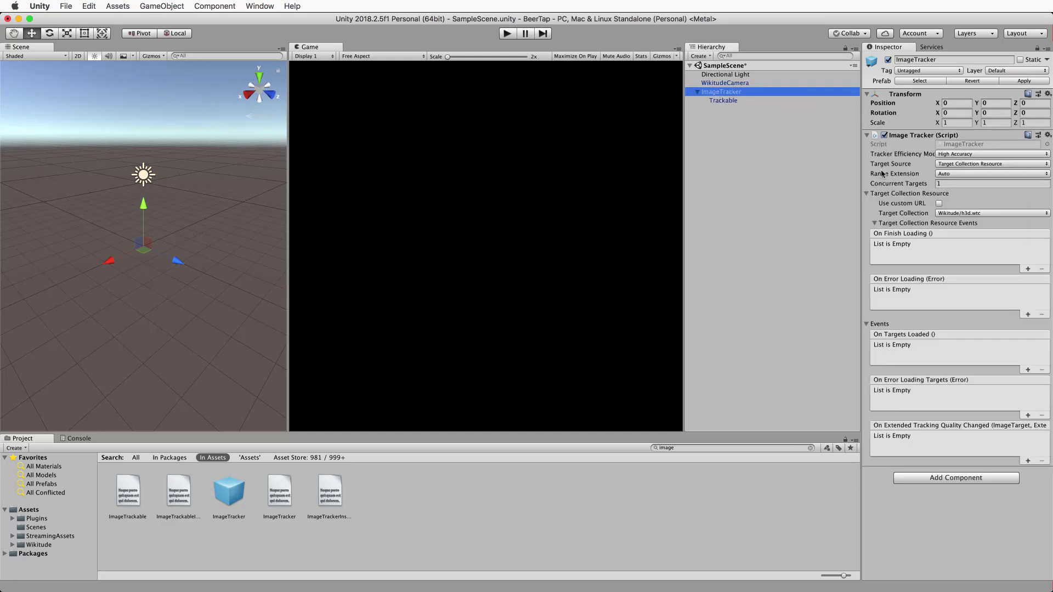
{"action": "left_click", "coordinate": [945, 184]}
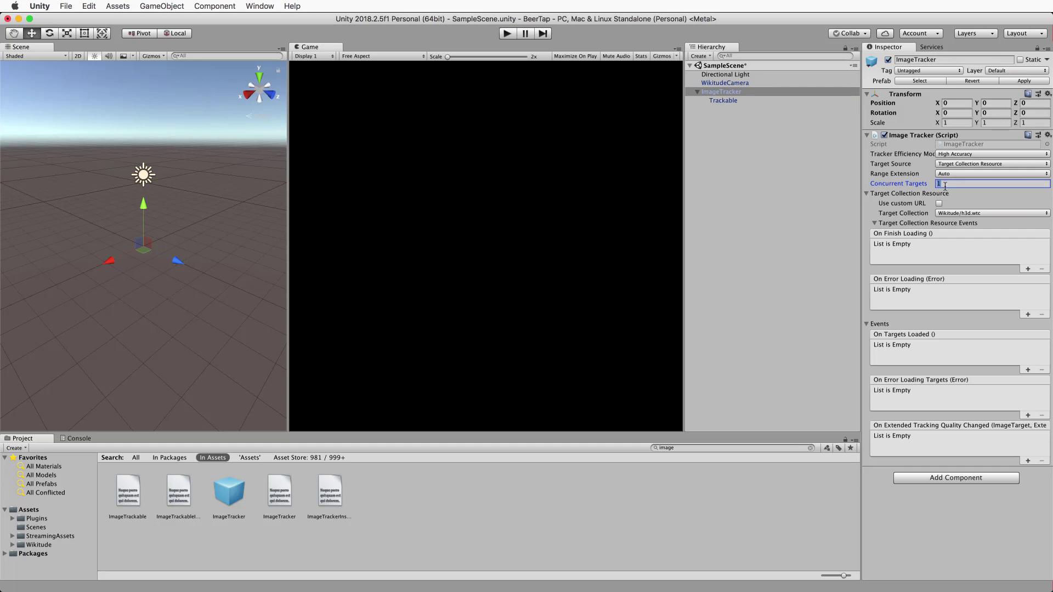
{"action": "type", "text": "3"}
Step: Preview the Trackable's freebeer target in the scene and add TapPrefab from the assets as a child of Trackable
{"action": "left_click", "coordinate": [724, 100]}
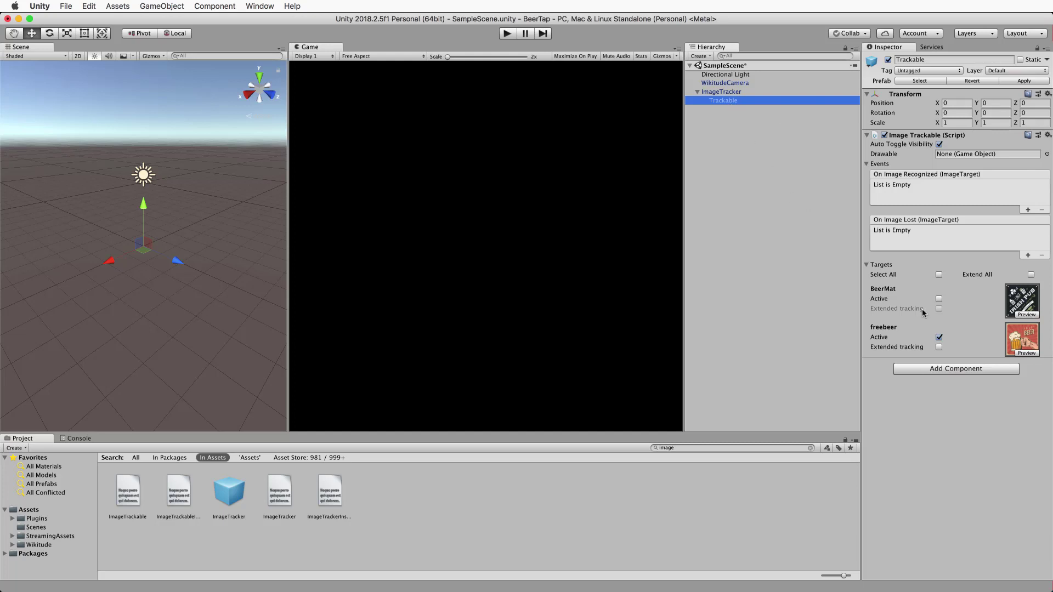
{"action": "left_click", "coordinate": [1031, 354]}
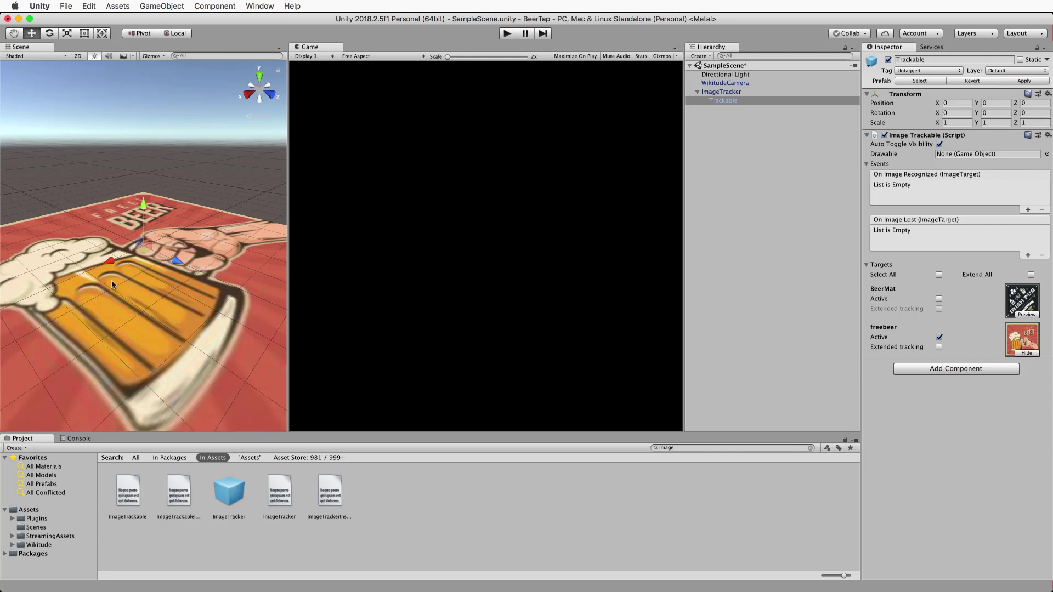
{"action": "left_click", "coordinate": [17, 510]}
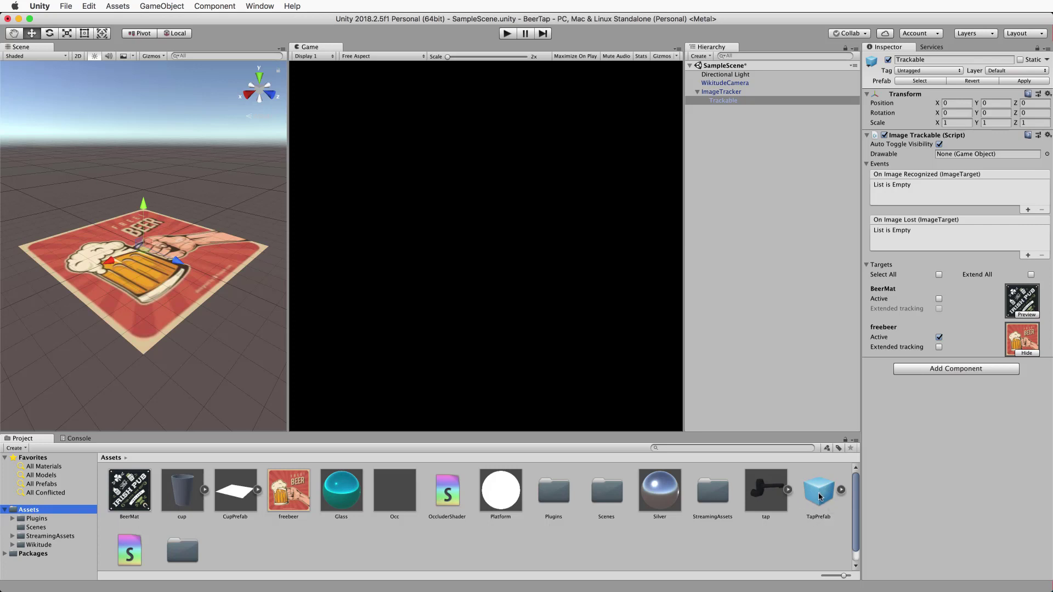
{"action": "left_click_drag", "start_coordinate": [820, 497], "coordinate": [728, 103]}
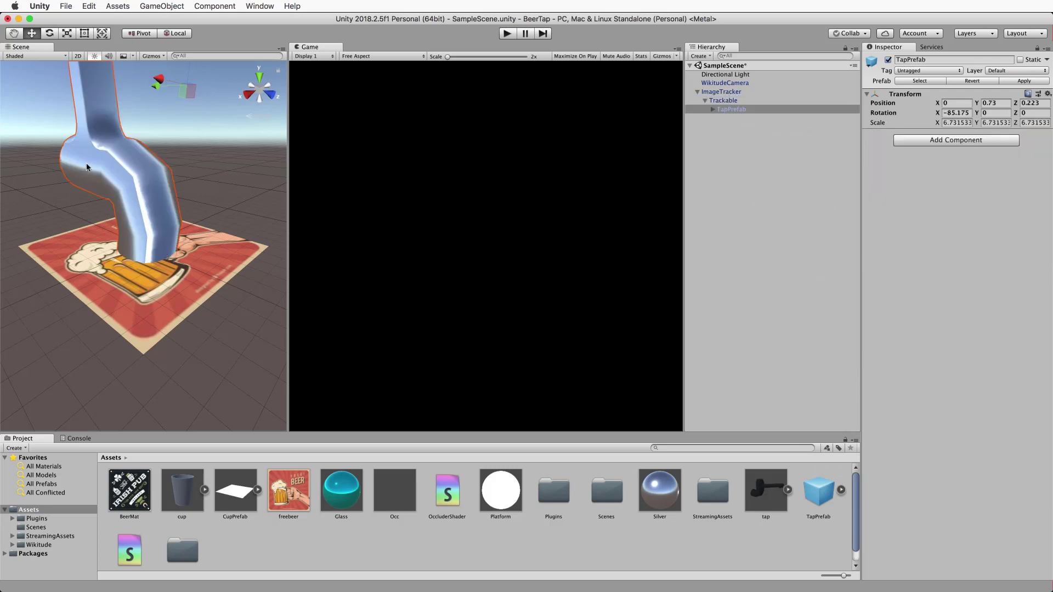
{"action": "scroll", "coordinate": [85, 164], "scroll_direction": "down", "scroll_amount": 5}
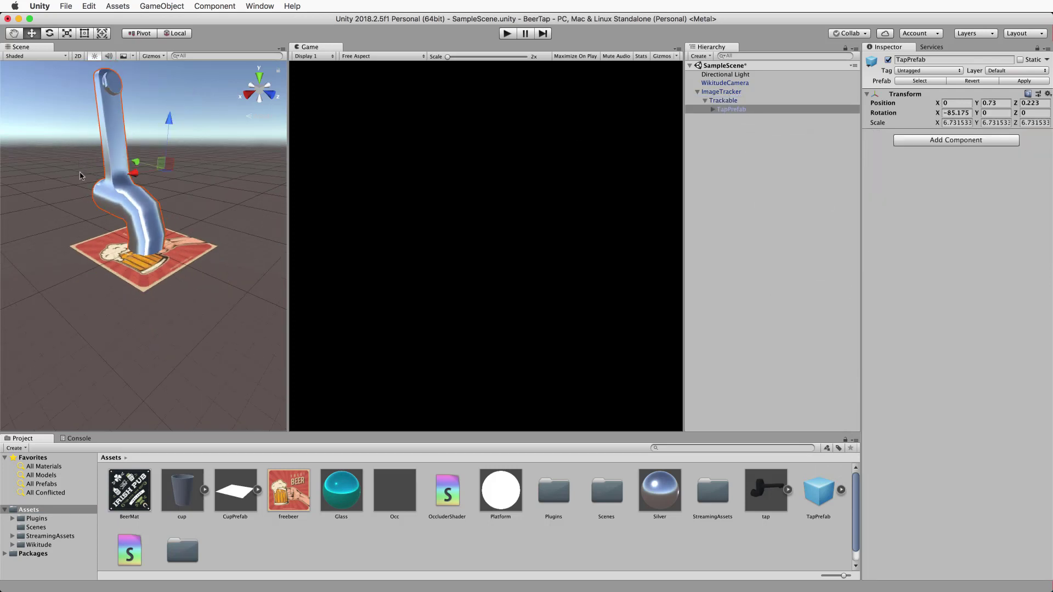
{"action": "left_click_drag", "start_coordinate": [57, 164], "coordinate": [176, 209], "text": "alt"}
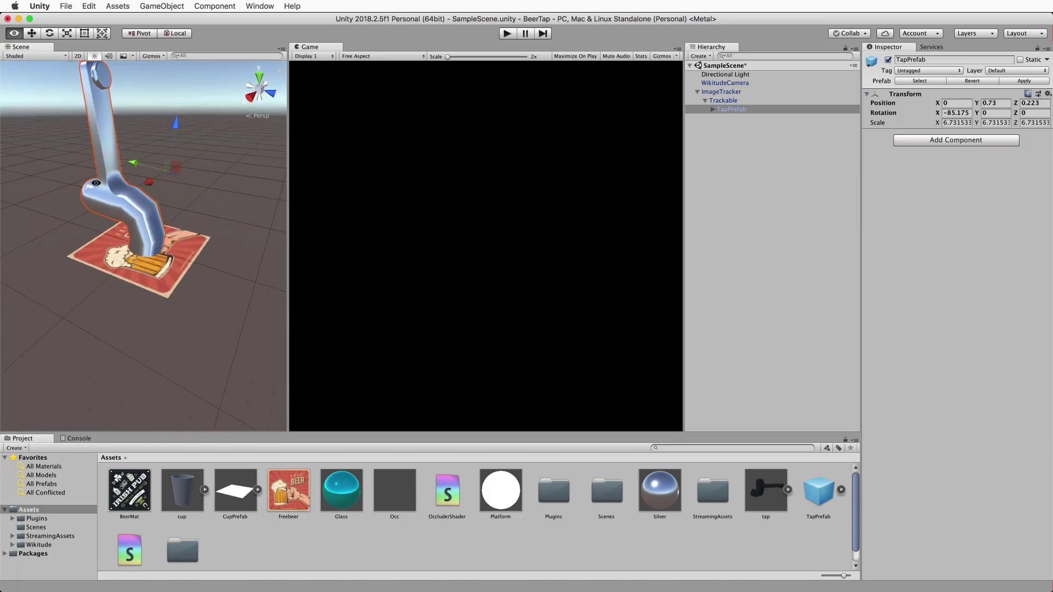
{"action": "left_click_drag", "start_coordinate": [81, 182], "coordinate": [214, 153], "text": "alt"}
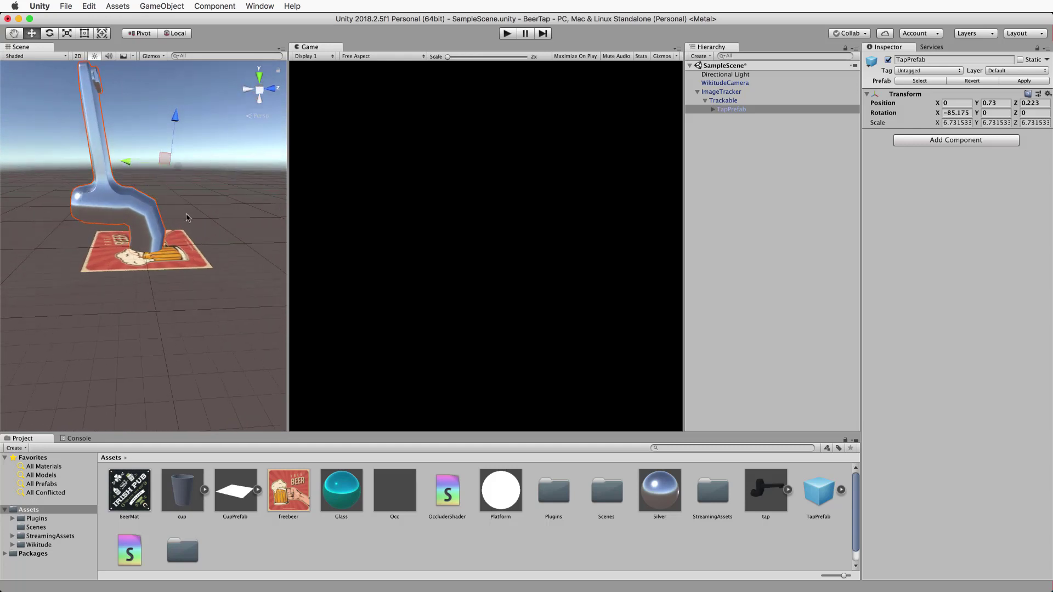
{"action": "left_click_drag", "start_coordinate": [225, 190], "coordinate": [167, 191], "text": "alt"}
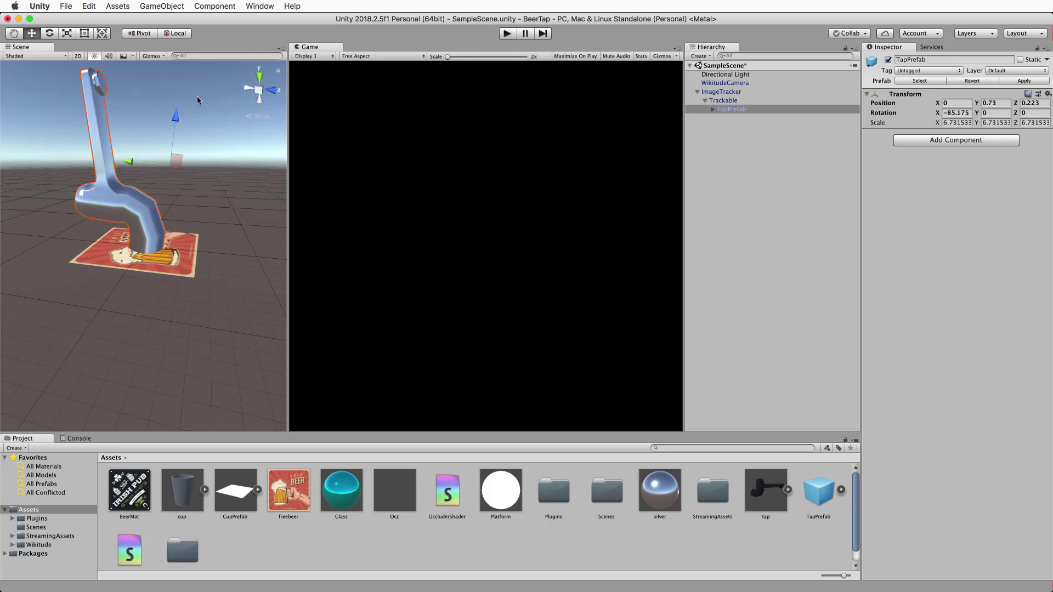
{"action": "left_click_drag", "start_coordinate": [219, 99], "coordinate": [220, 157], "text": "alt"}
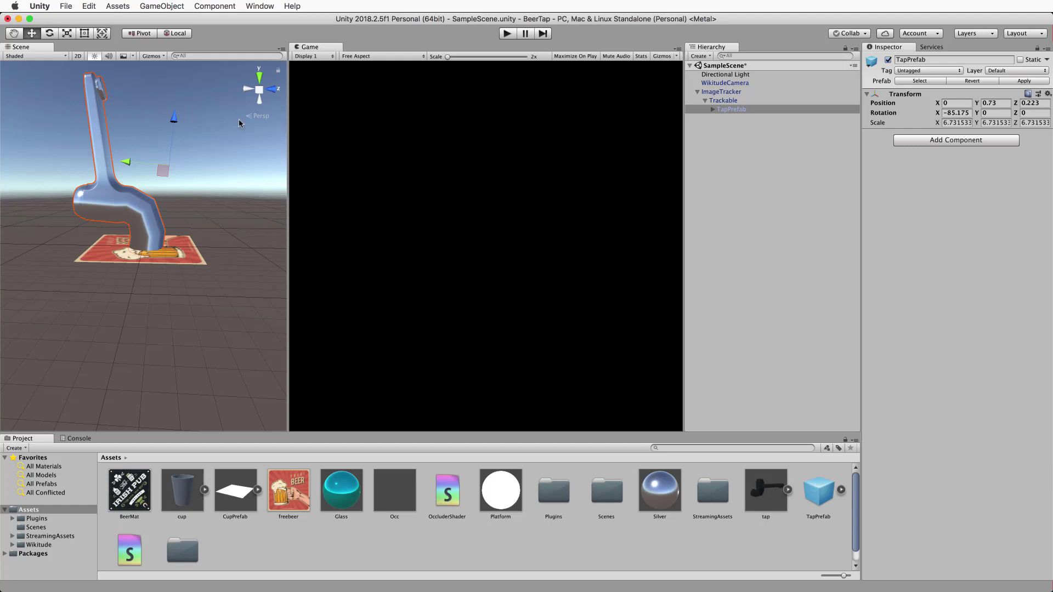
Step: Create an empty object named Spawner and make it a child of Trackable
{"action": "left_click", "coordinate": [703, 202]}
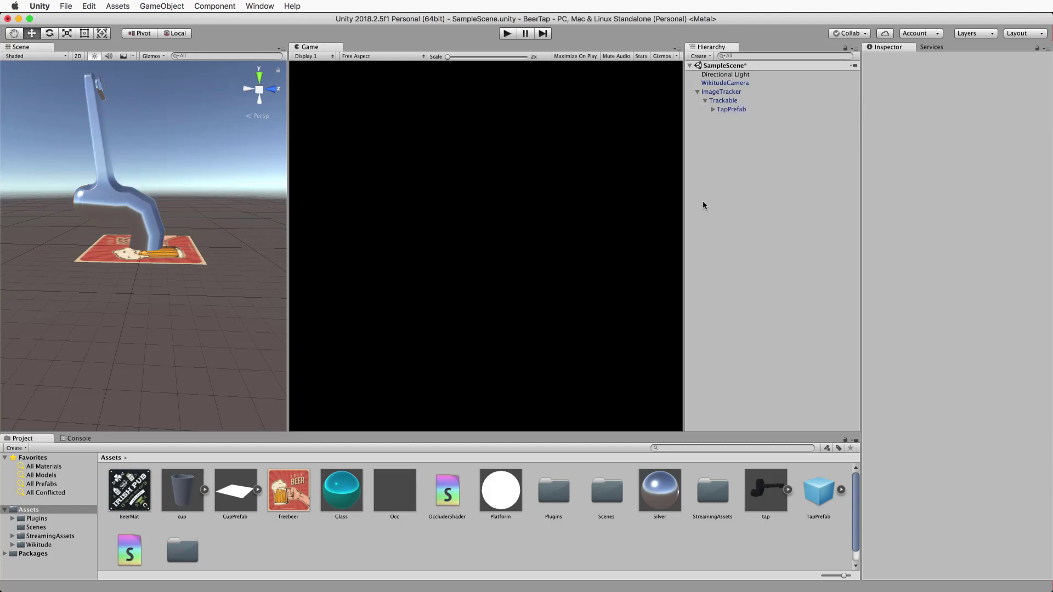
{"action": "right_click", "coordinate": [699, 192]}
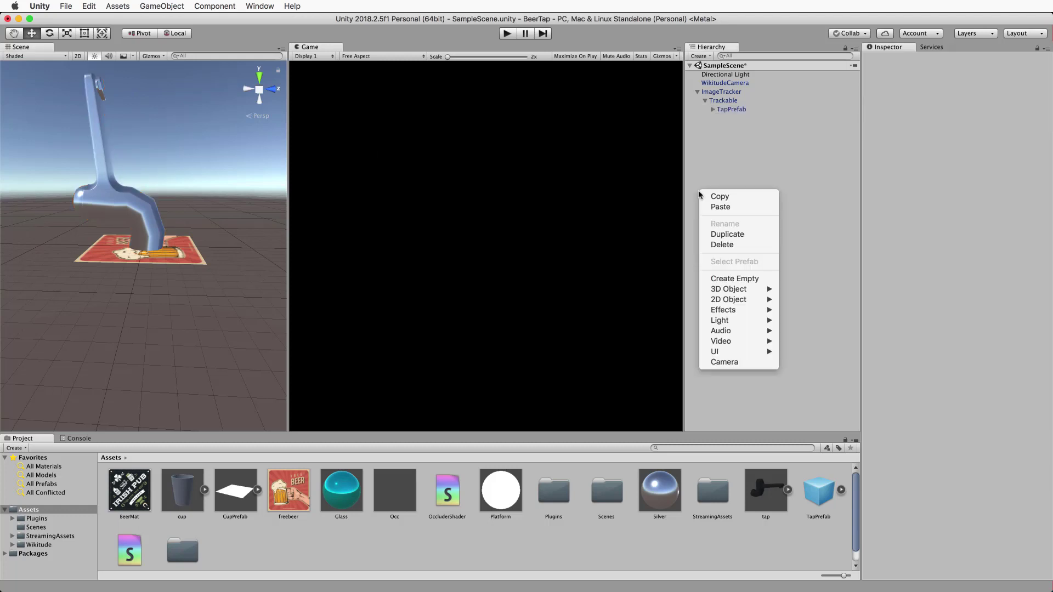
{"action": "left_click", "coordinate": [743, 280]}
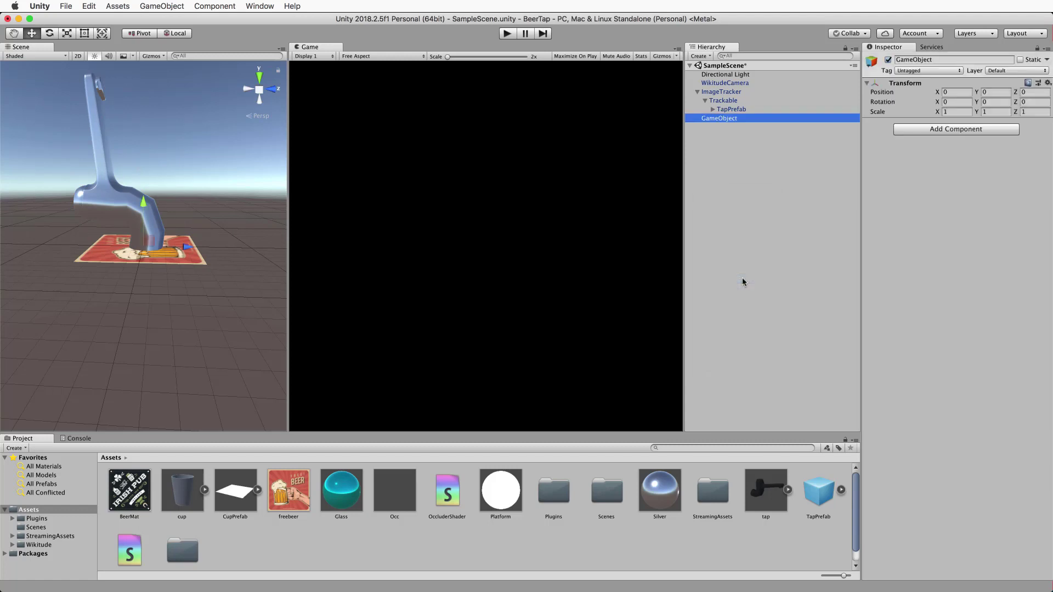
{"action": "left_click", "coordinate": [719, 117]}
{"action": "type", "text": "Spawner"}
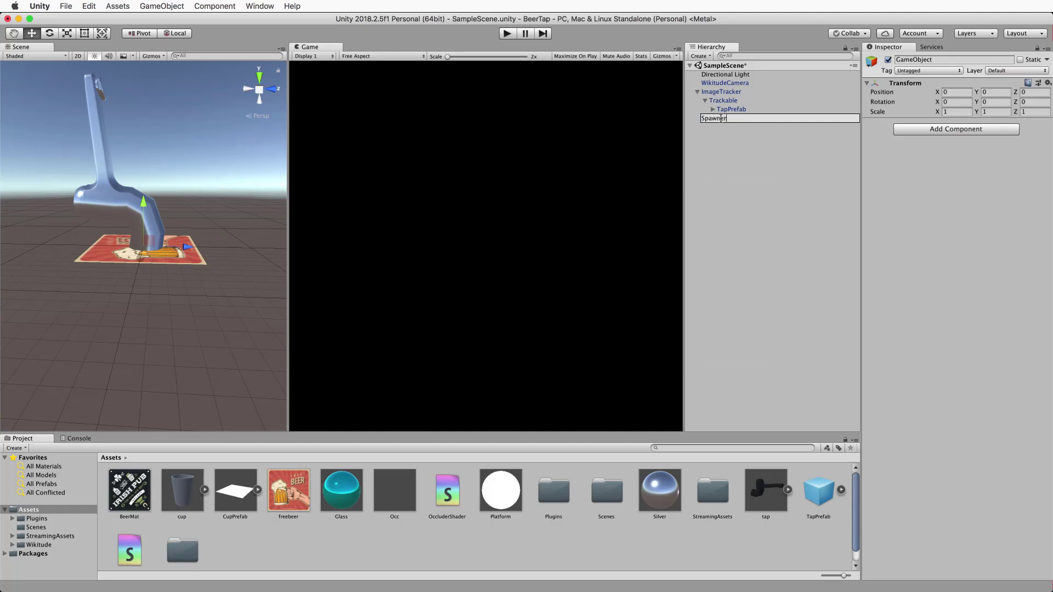
{"action": "key", "text": "Return"}
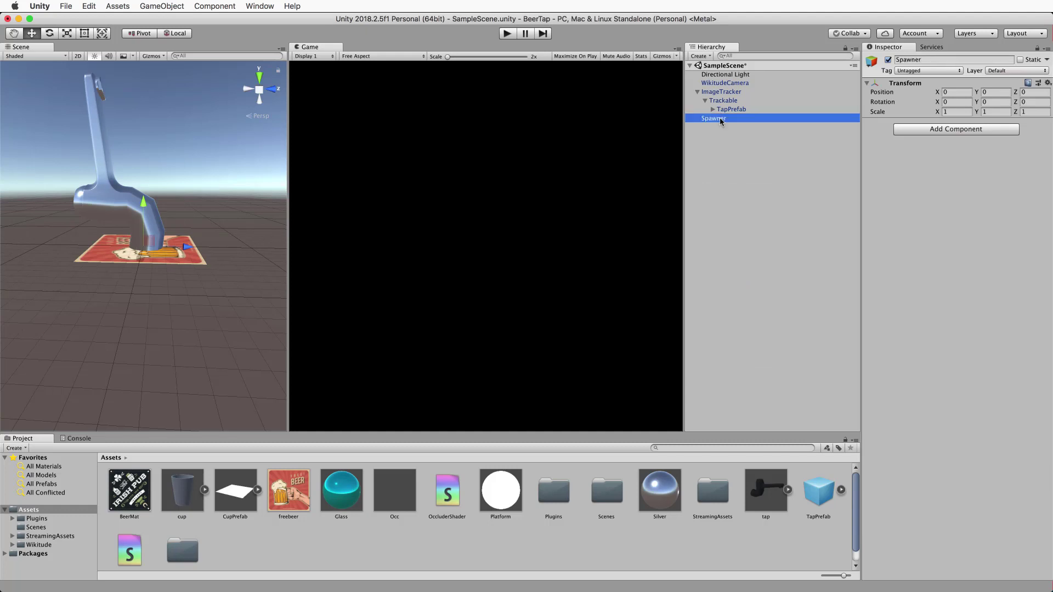
{"action": "left_click_drag", "start_coordinate": [711, 120], "coordinate": [727, 102]}
Step: Move the Spawner up to the tap's upper opening, at about Y 1.338 and Z -0.283
{"action": "left_click_drag", "start_coordinate": [145, 204], "coordinate": [160, 162]}
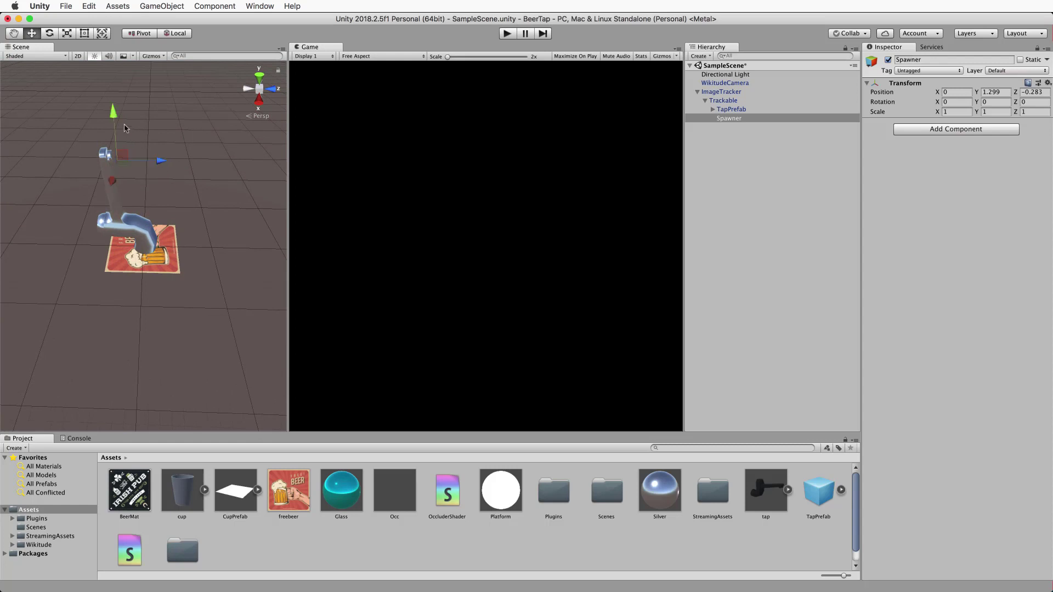
{"action": "left_click_drag", "start_coordinate": [115, 117], "coordinate": [378, 111]}
{"action": "scroll", "coordinate": [171, 137], "scroll_direction": "up", "scroll_amount": 3}
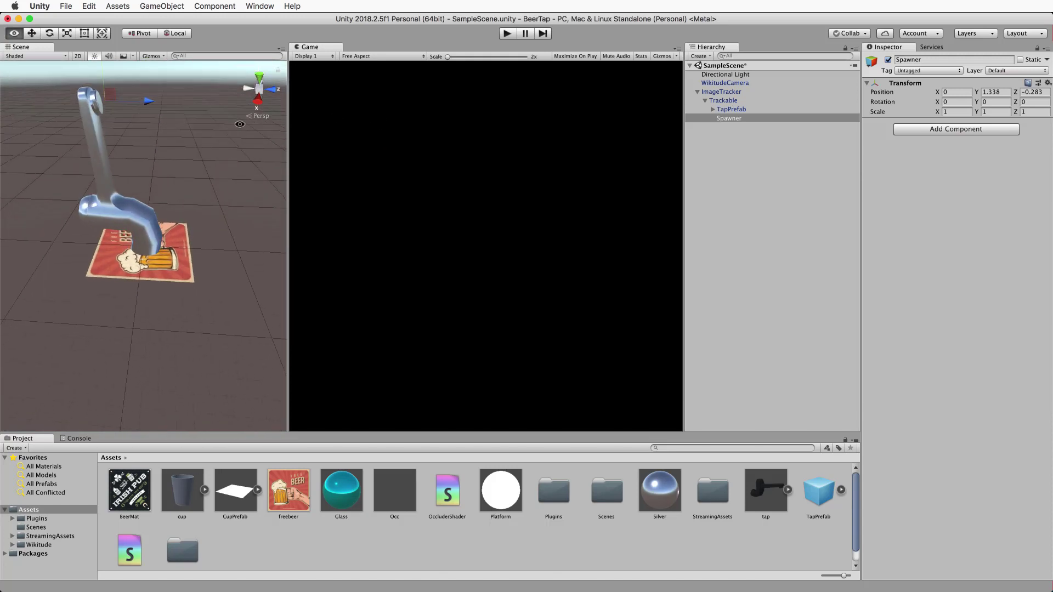
{"action": "left_click_drag", "start_coordinate": [191, 126], "coordinate": [209, 214], "text": "alt"}
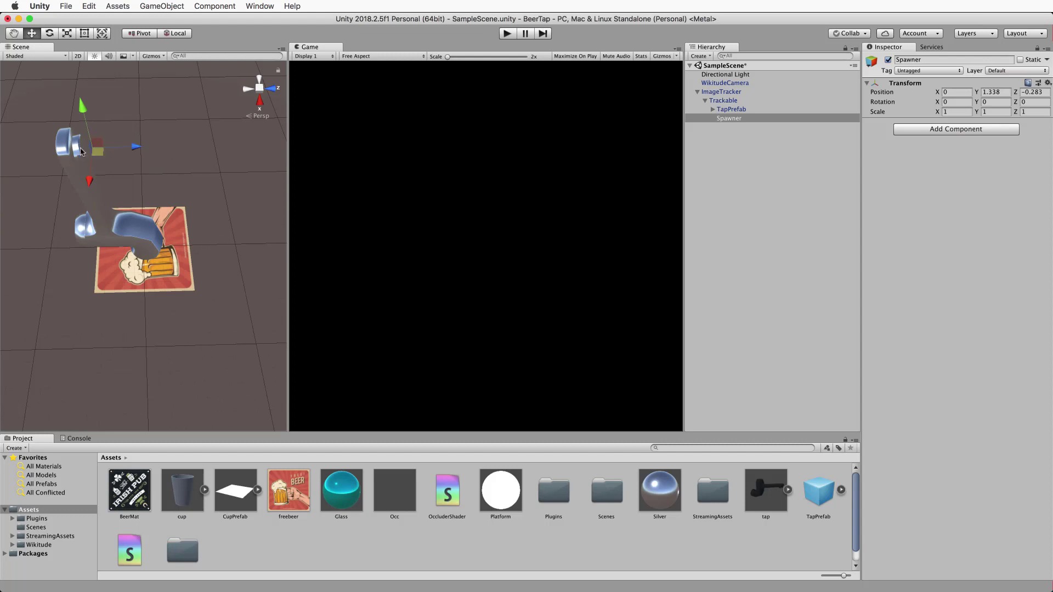
Step: Create a C# script named Spawner in the Assets folder and open it in Visual Studio
{"action": "right_click", "coordinate": [379, 540]}
{"action": "mouse_move", "coordinate": [419, 511]}
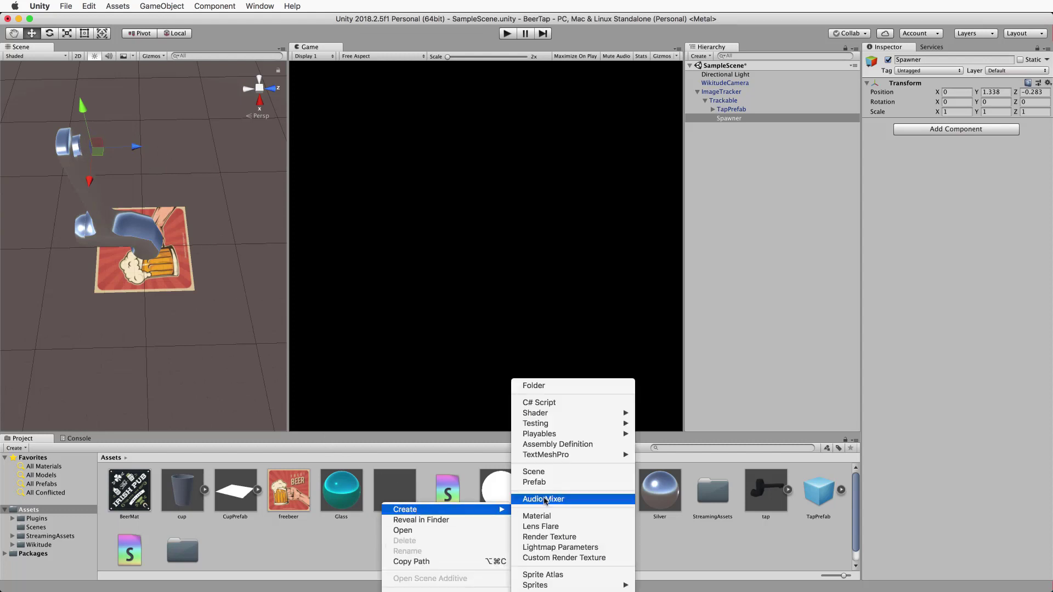
{"action": "left_click", "coordinate": [546, 403]}
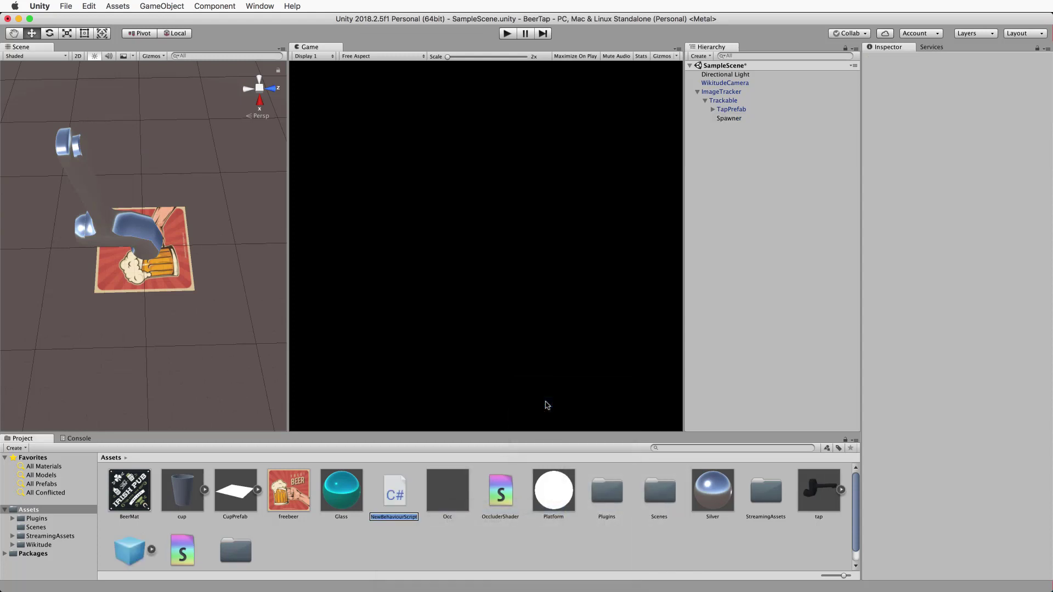
{"action": "type", "text": "Spawner"}
{"action": "key", "text": "Return"}
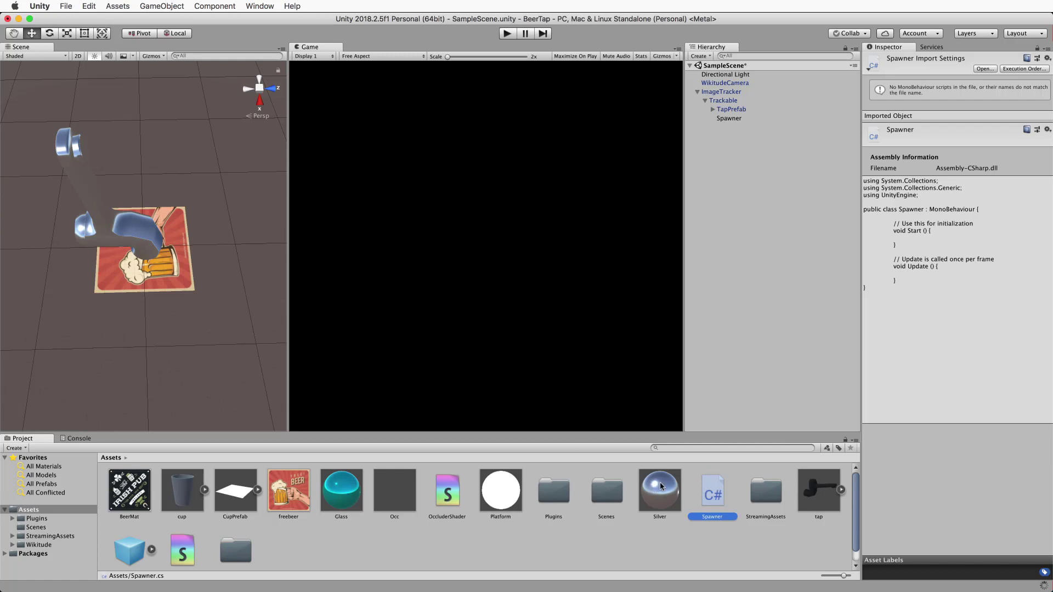
{"action": "double_click", "coordinate": [714, 496]}
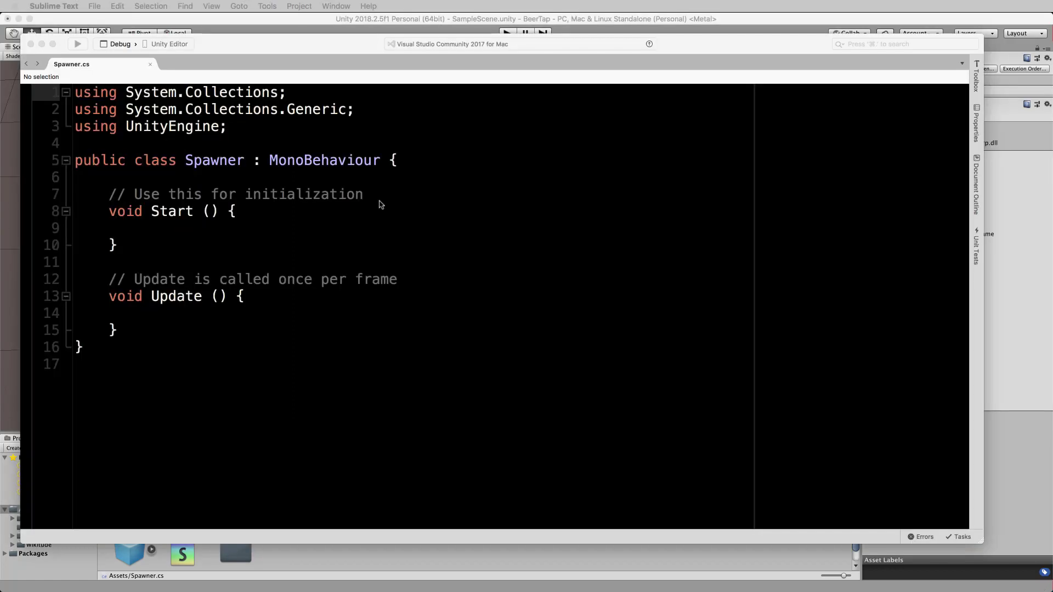
Step: Declare a public GameObject field named ballPrefab at the start of the Spawner class, above the Start method
{"action": "left_click", "coordinate": [109, 197]}
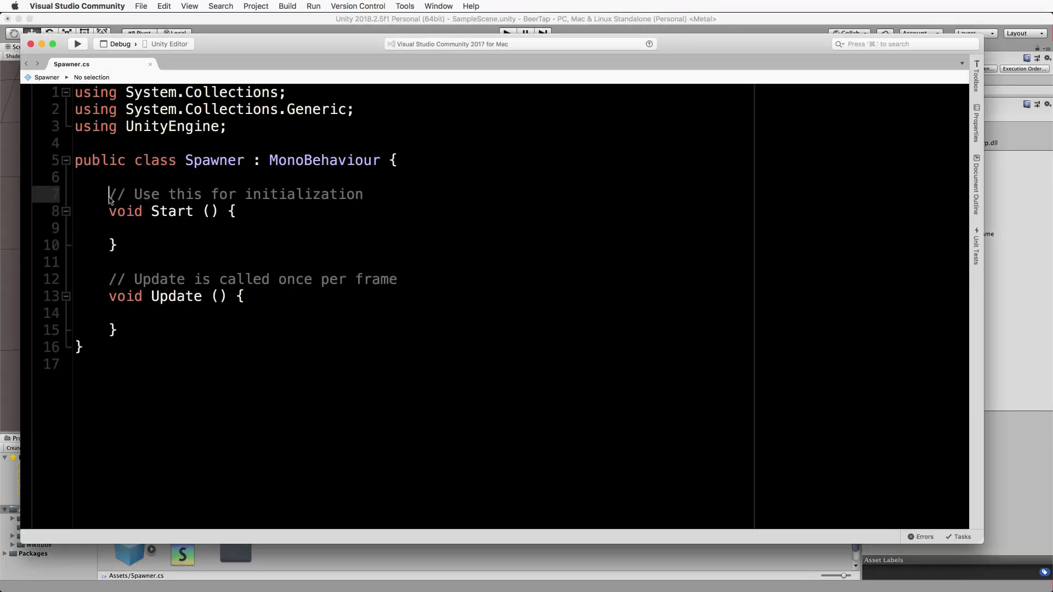
{"action": "key", "text": "Return"}
{"action": "left_click", "coordinate": [109, 197]}
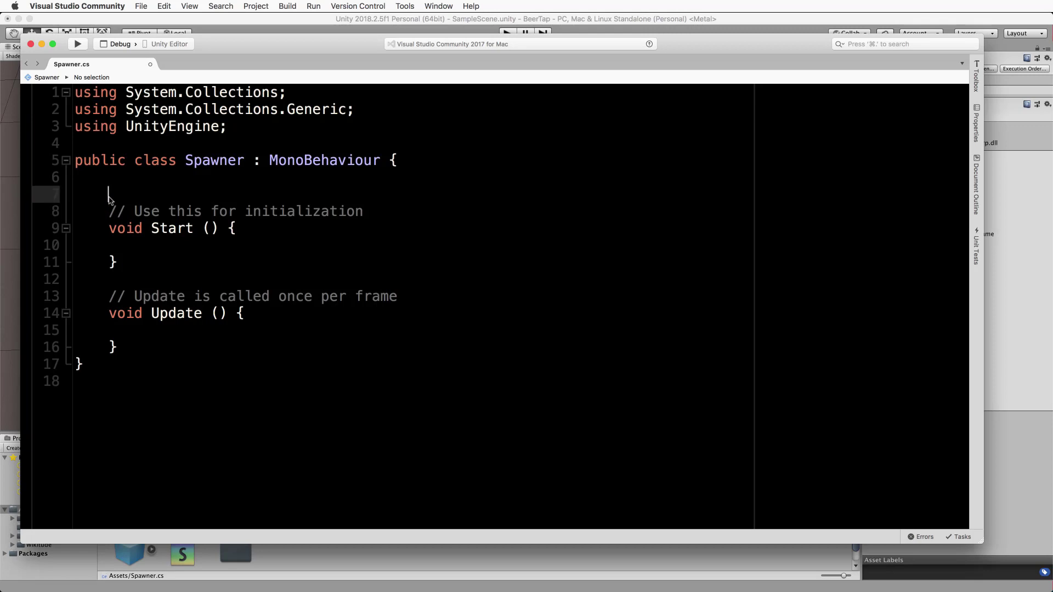
{"action": "type", "text": "public"}
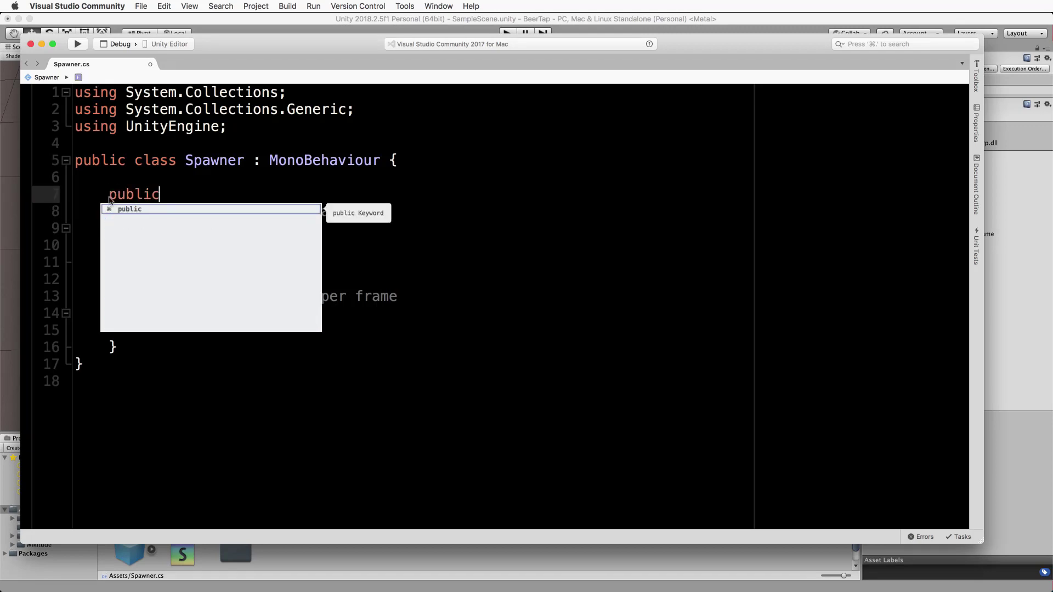
{"action": "type", "text": " G"}
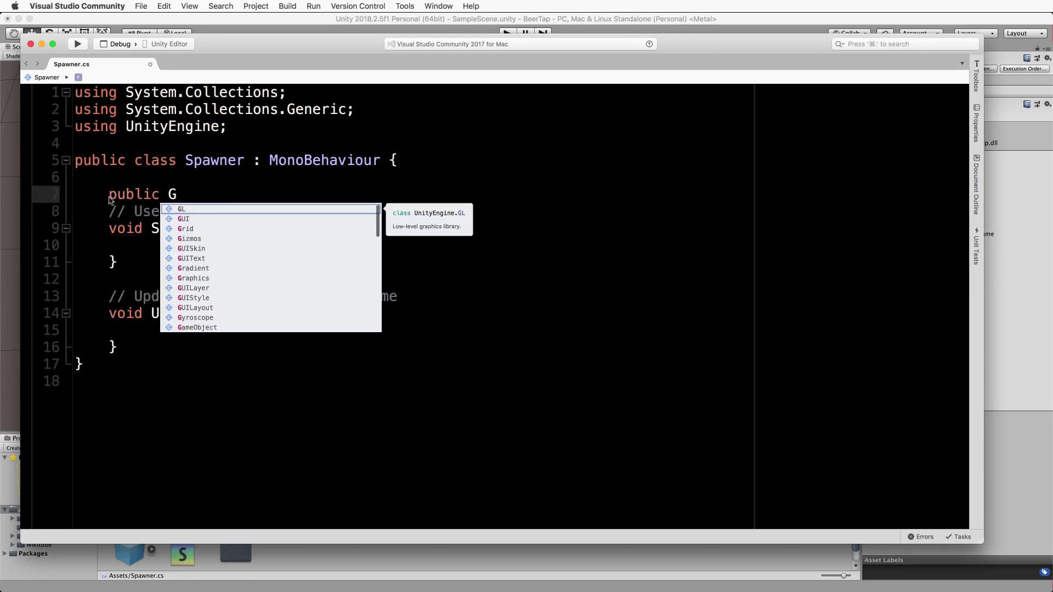
{"action": "type", "text": "ameObject "}
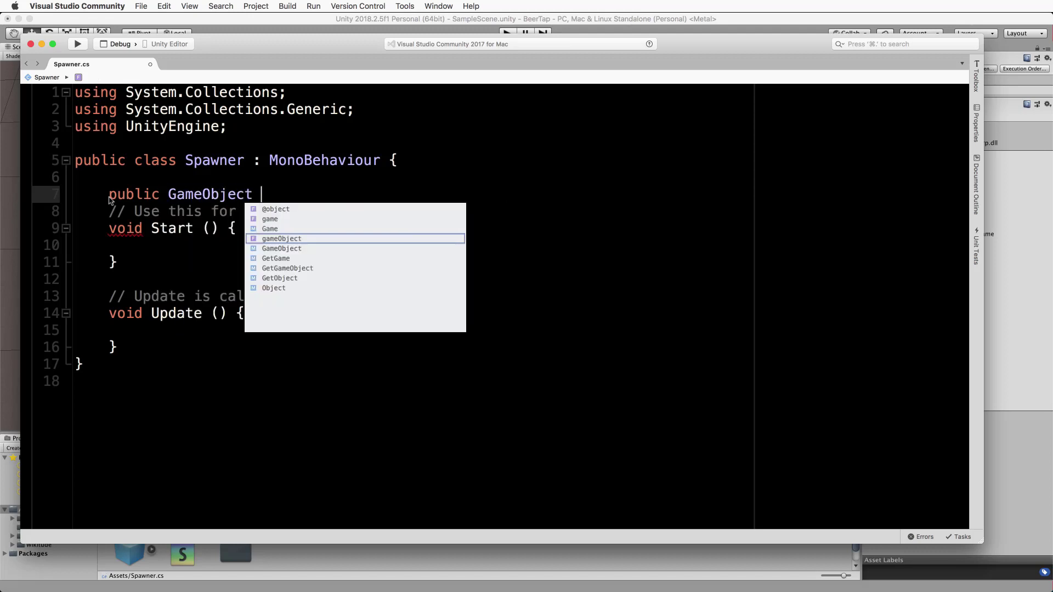
{"action": "type", "text": "ball"}
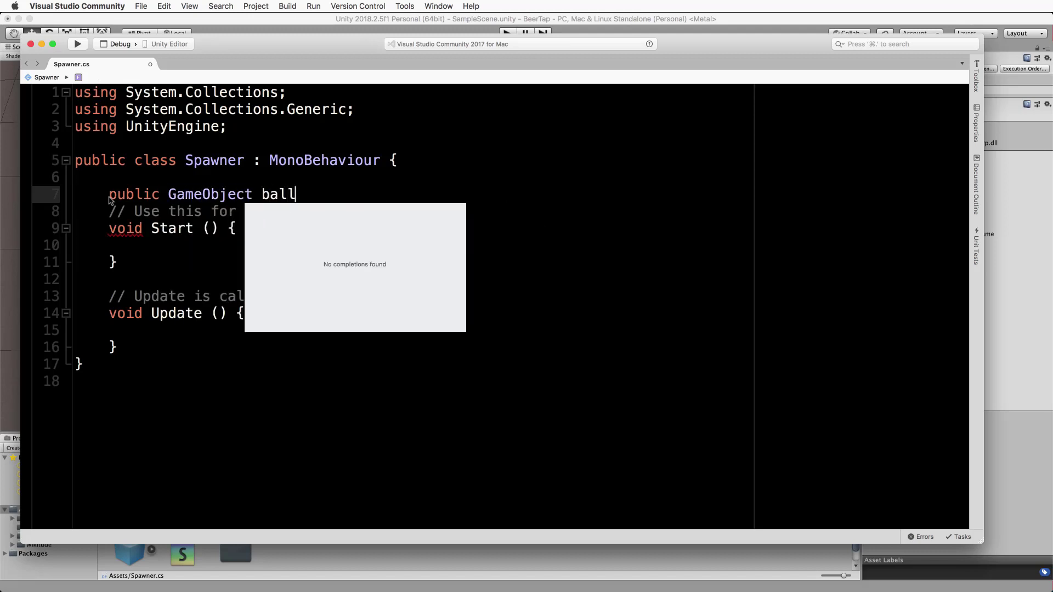
{"action": "type", "text": "Prefab;"}
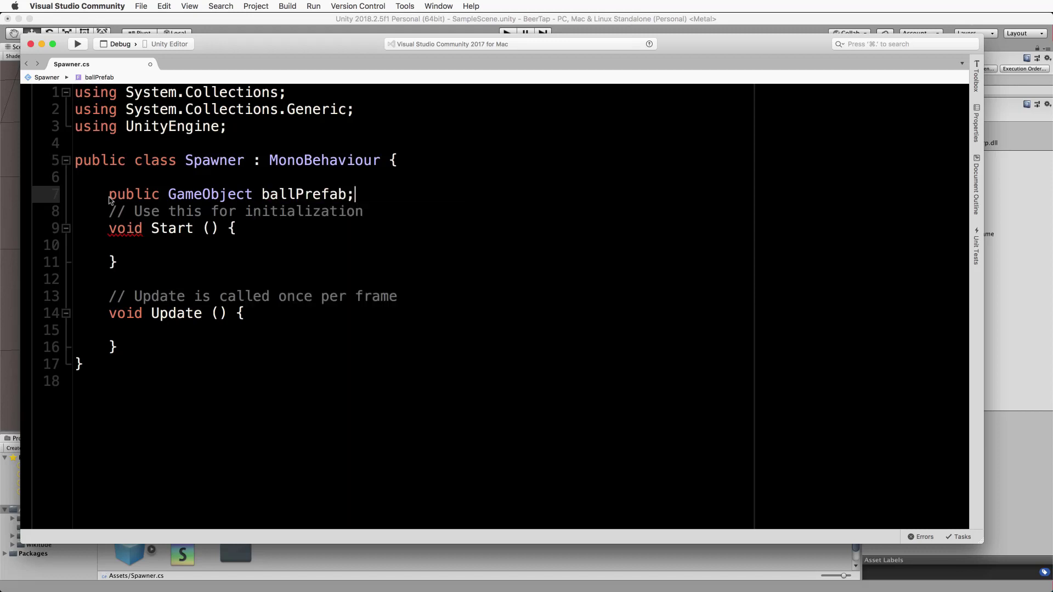
{"action": "key", "text": "Return"}
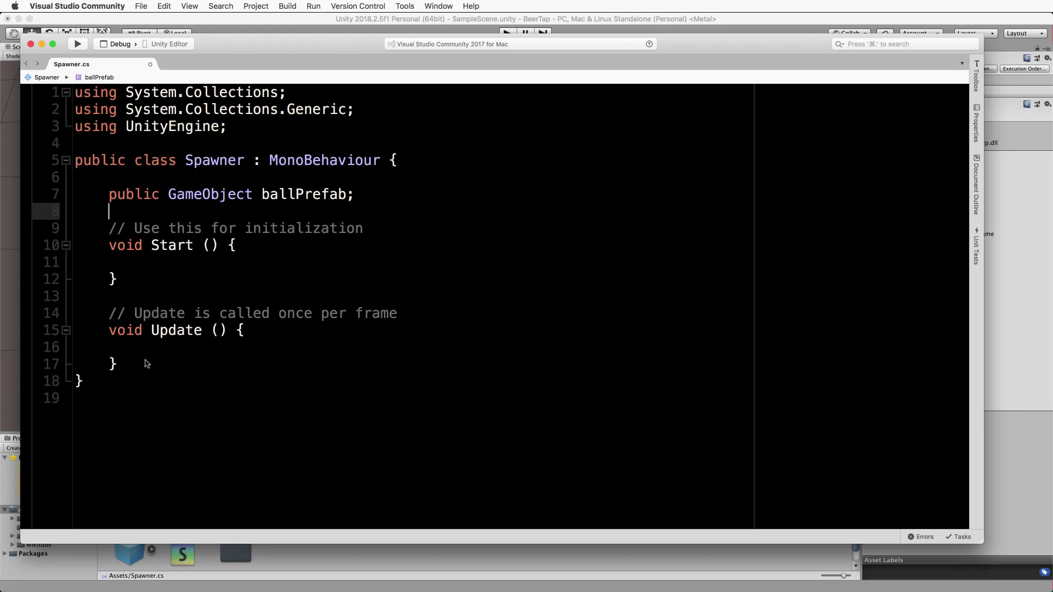
Step: Replace the Update method with Spawn(), instantiating ballPrefab as obj at this.transform.position with Quaternion.identity and setting its parent to this.transform
{"action": "left_click_drag", "start_coordinate": [147, 363], "coordinate": [56, 319]}
{"action": "key", "text": "BackSpace"}
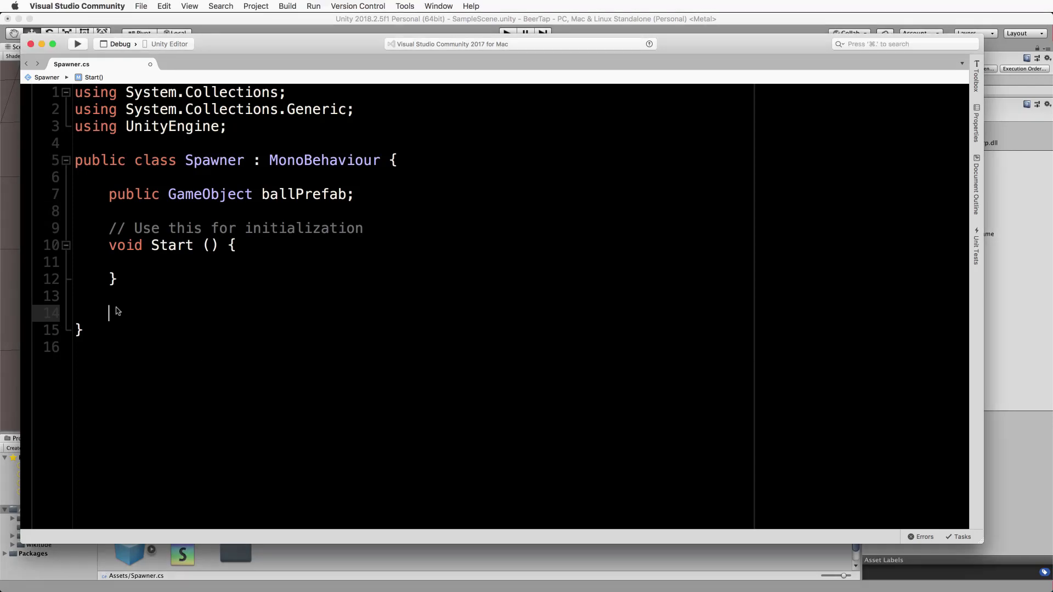
{"action": "type", "text": "void Spawn() \t{ \t\tGameObject obj = Instantiate(ballPrefab, this.transform.position, Quaternion.identity); \t\tobj.transform.parent = this.transform; \t}"}
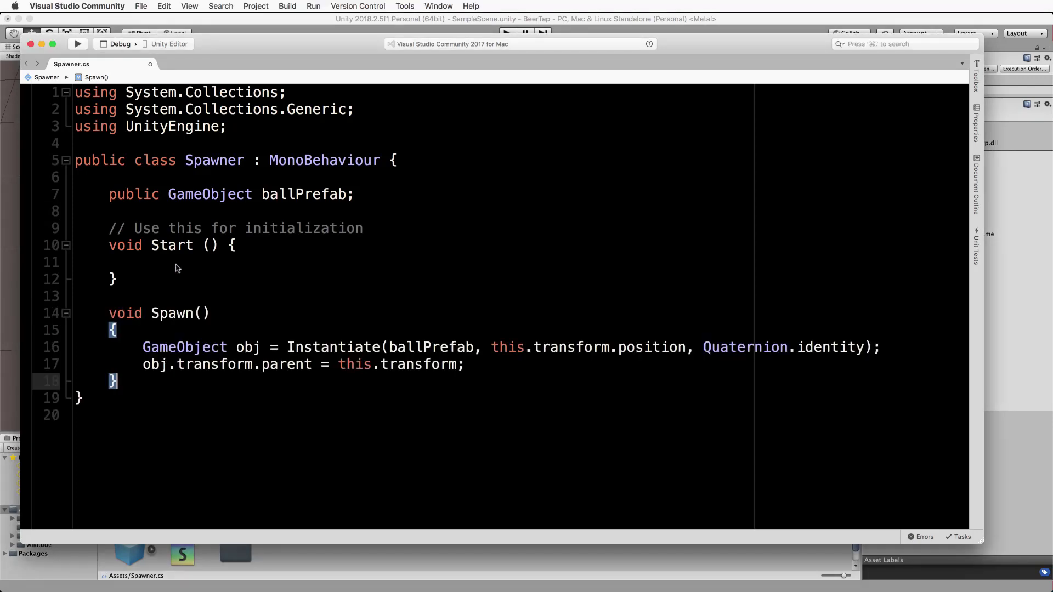
Step: Add InvokeRepeating("Spawn", 2, 0.5f); to the body of the Start method
{"action": "left_click", "coordinate": [167, 263]}
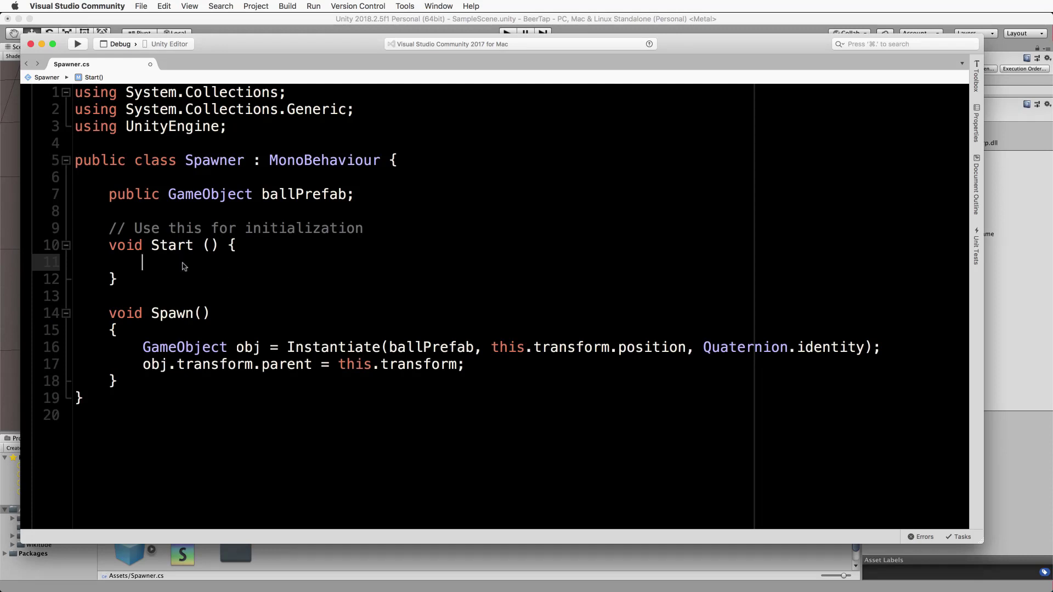
{"action": "type", "text": "InvokeRe"}
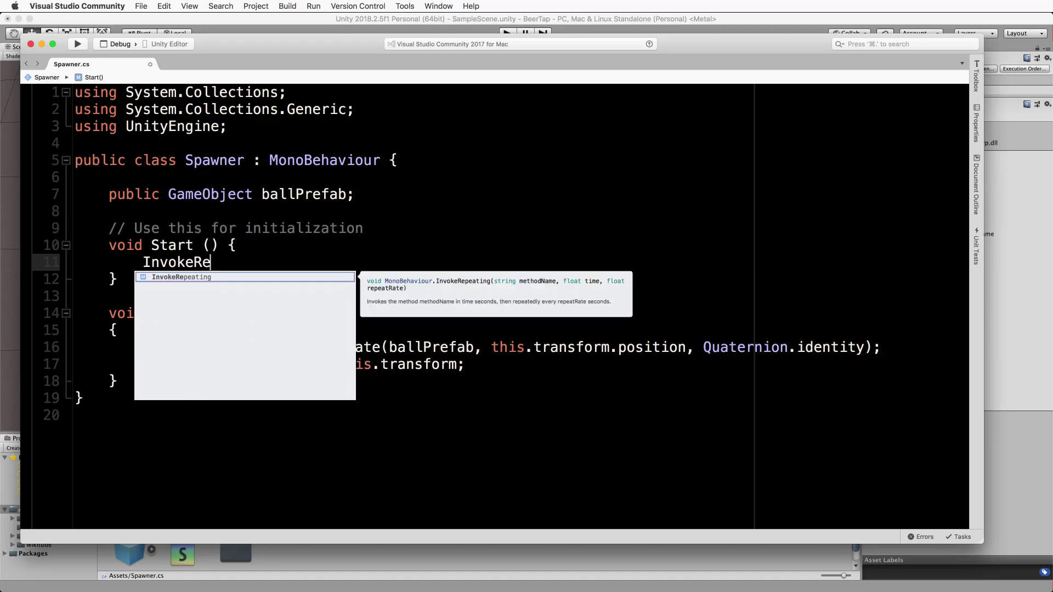
{"action": "type", "text": "p"}
{"action": "key", "text": "Return"}
{"action": "type", "text": "(\"Spawn"}
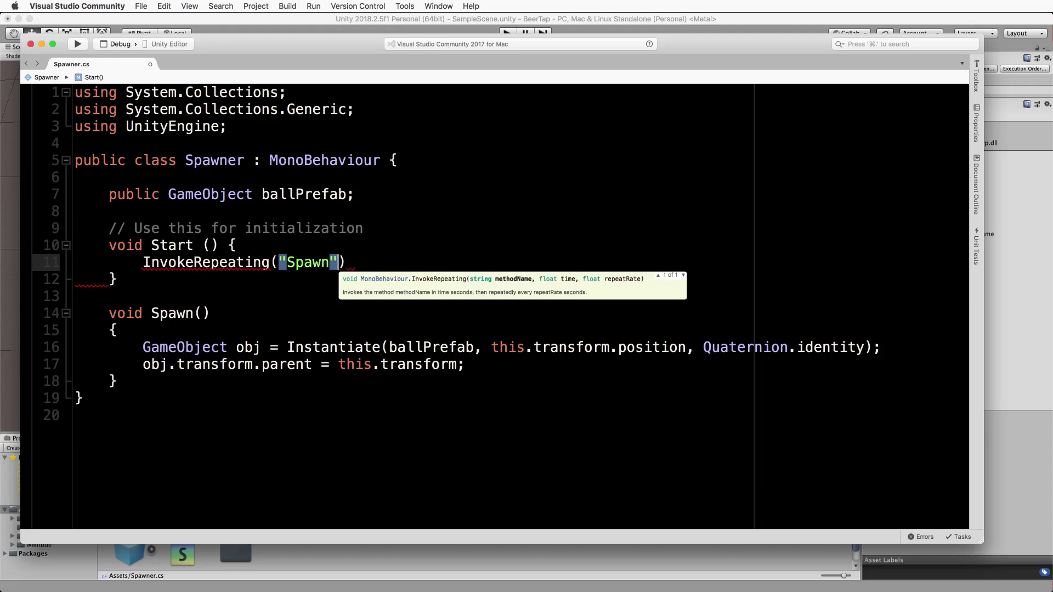
{"action": "type", "text": "\", 2"}
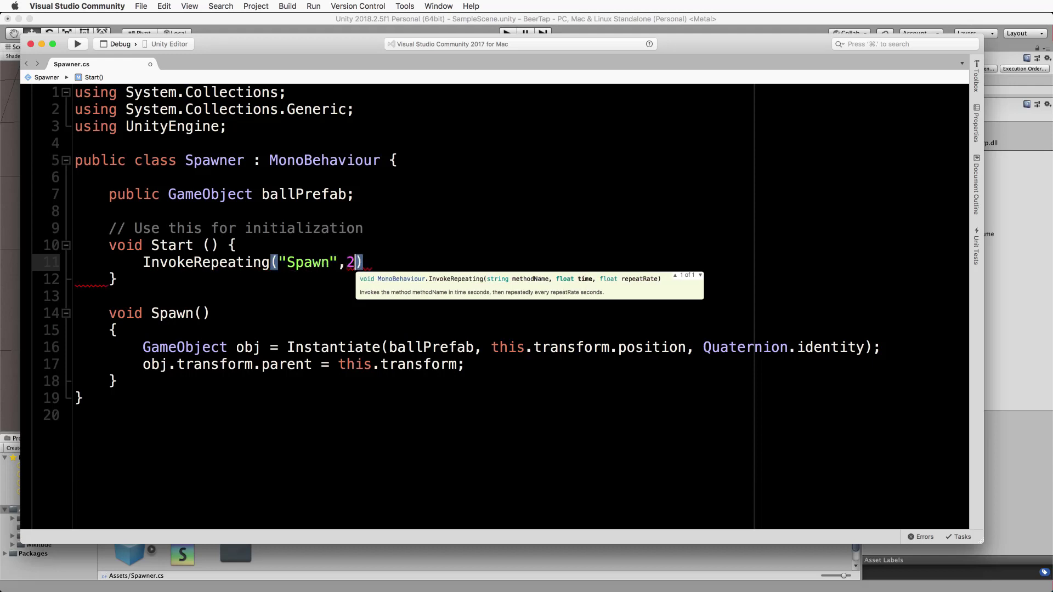
{"action": "type", "text": ", "}
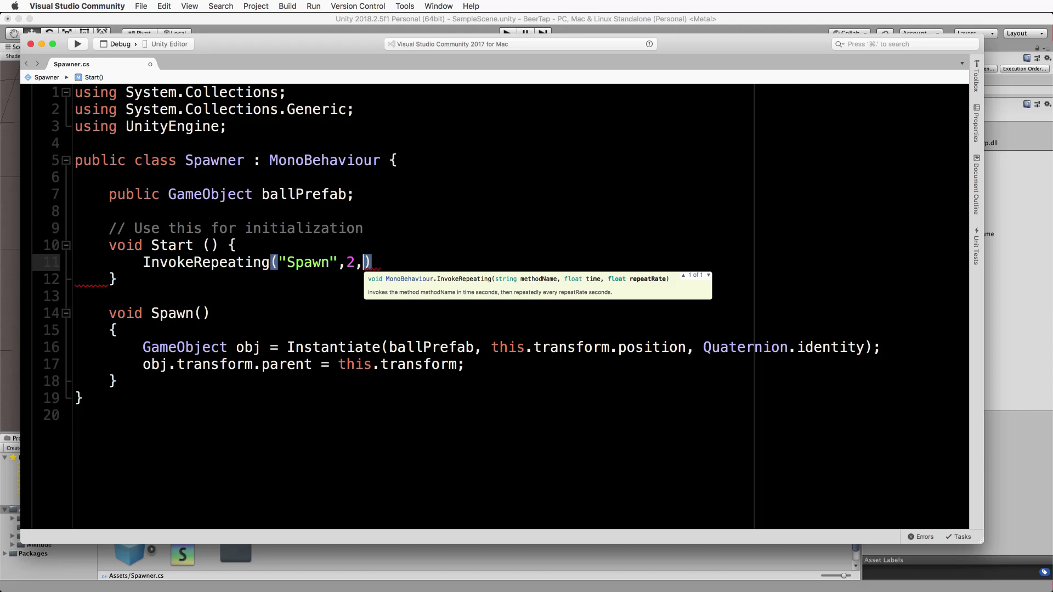
{"action": "type", "text": "0.5f)"}
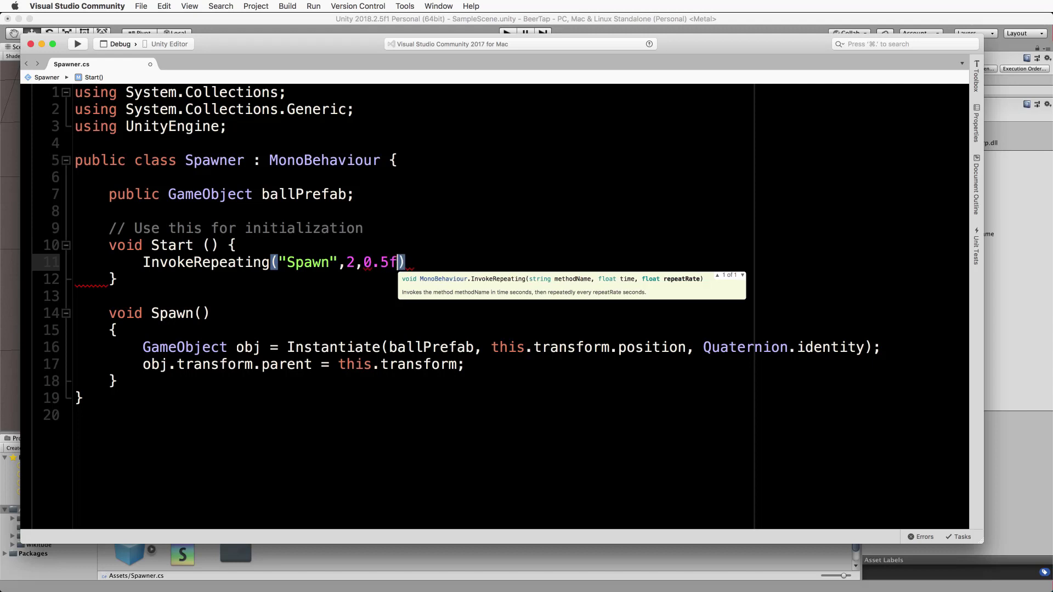
{"action": "type", "text": ";"}
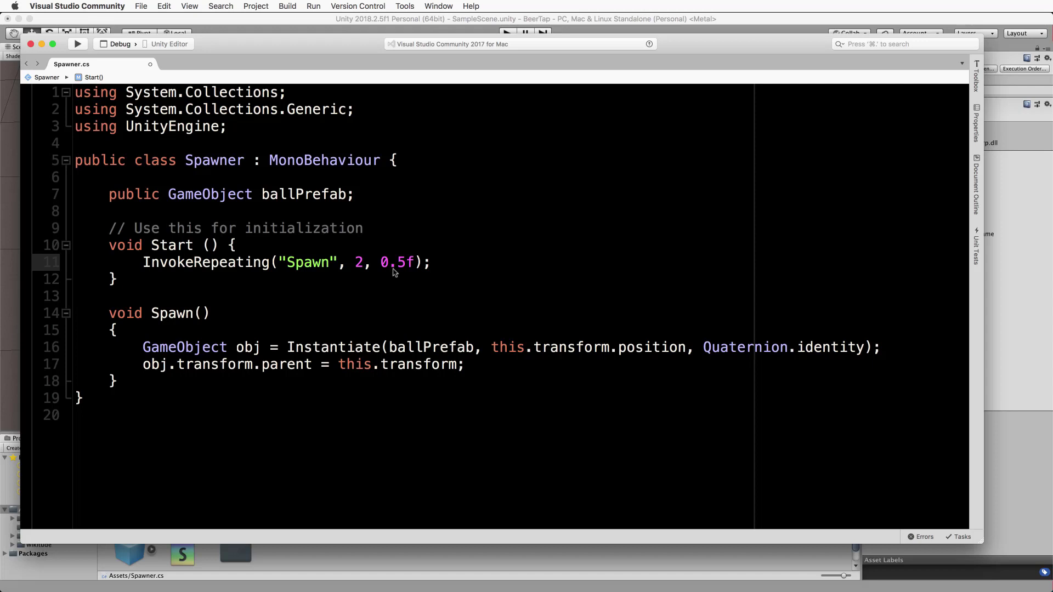
Step: Review the Spawn method's name, its three Instantiate arguments and the line that sets the parent
{"action": "left_click_drag", "start_coordinate": [151, 317], "coordinate": [206, 321]}
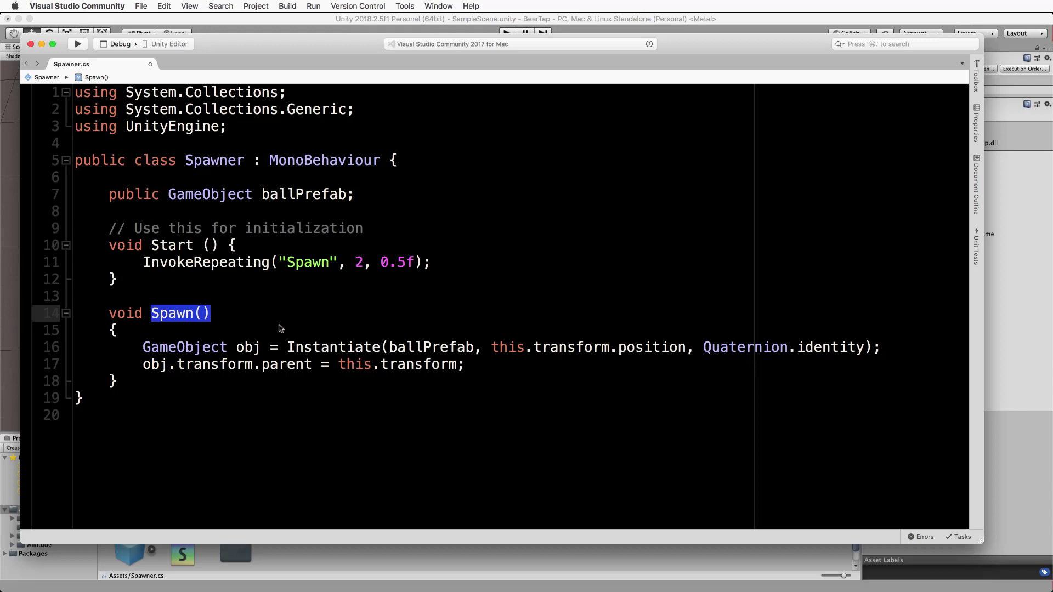
{"action": "left_click_drag", "start_coordinate": [390, 348], "coordinate": [472, 353]}
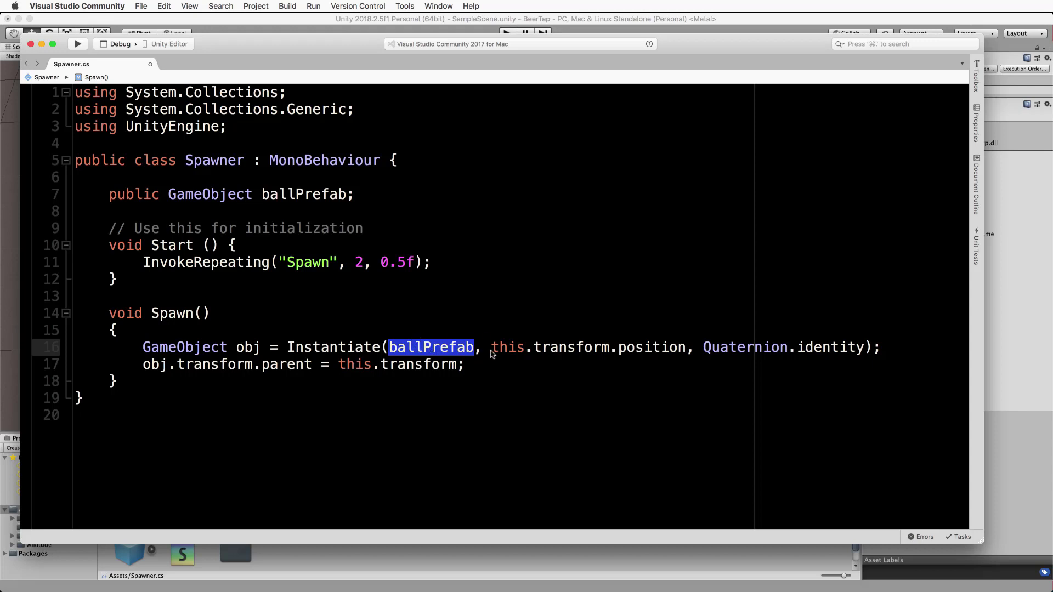
{"action": "left_click_drag", "start_coordinate": [493, 354], "coordinate": [690, 356]}
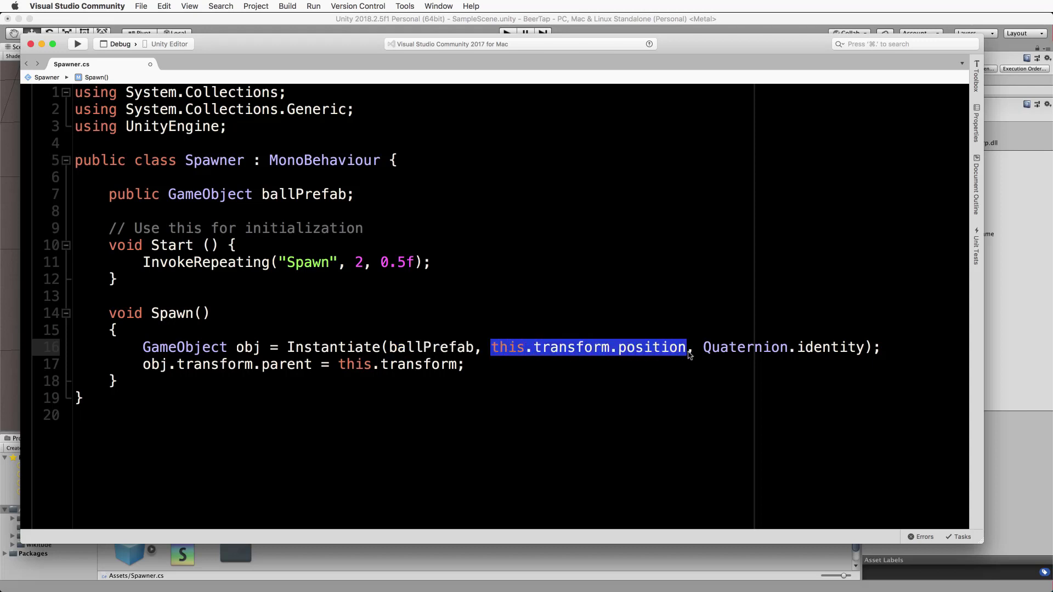
{"action": "mouse_move", "coordinate": [526, 354]}
{"action": "left_click_drag", "start_coordinate": [705, 352], "coordinate": [871, 353]}
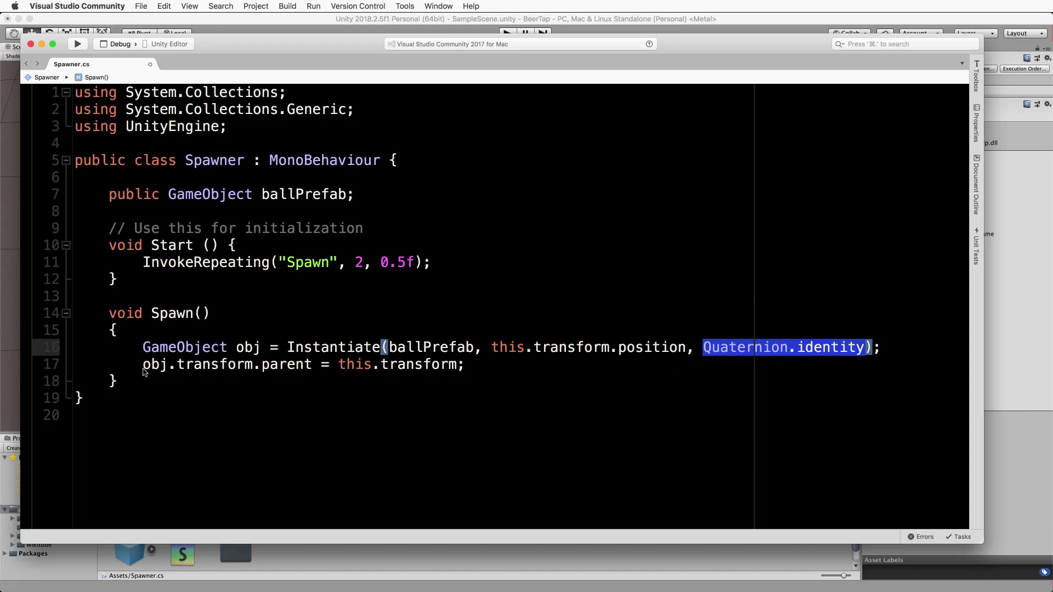
{"action": "left_click_drag", "start_coordinate": [142, 366], "coordinate": [469, 369]}
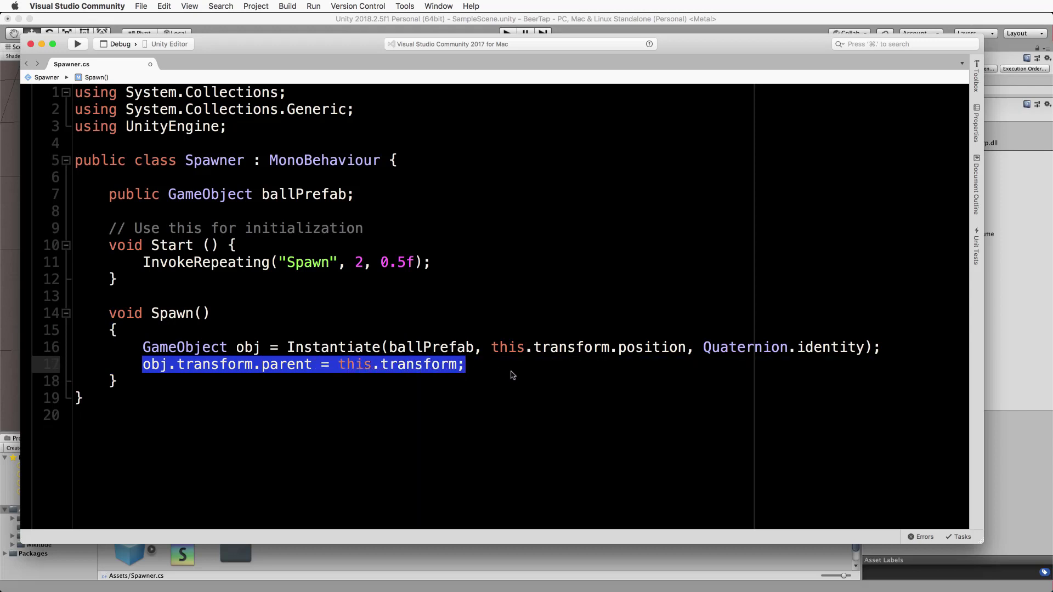
Step: Save the script, switch back to Unity and attach the Spawner script to the Spawner object
{"action": "left_click", "coordinate": [404, 317]}
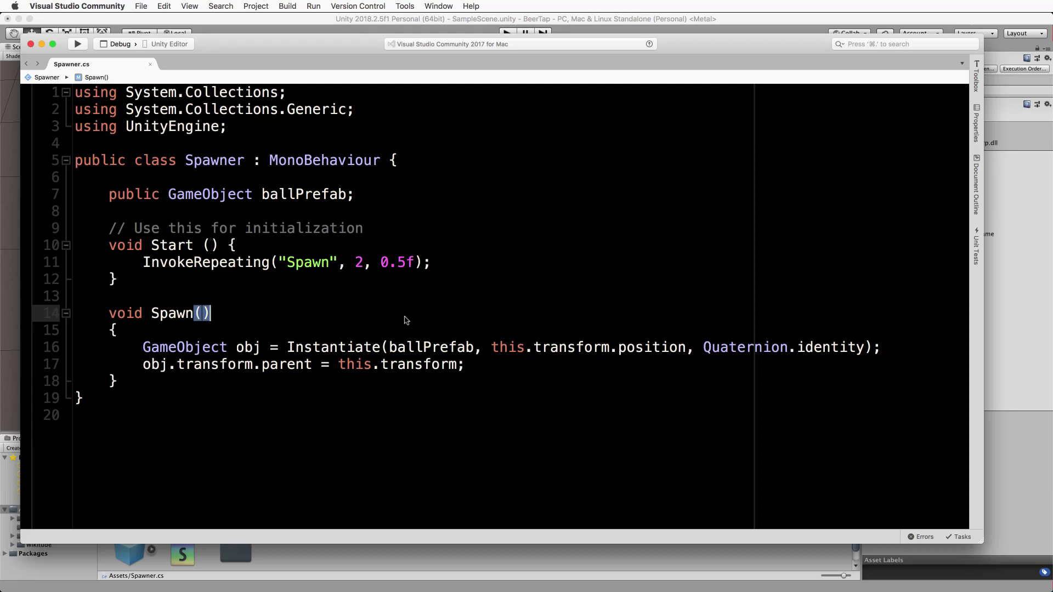
{"action": "left_click", "coordinate": [265, 20]}
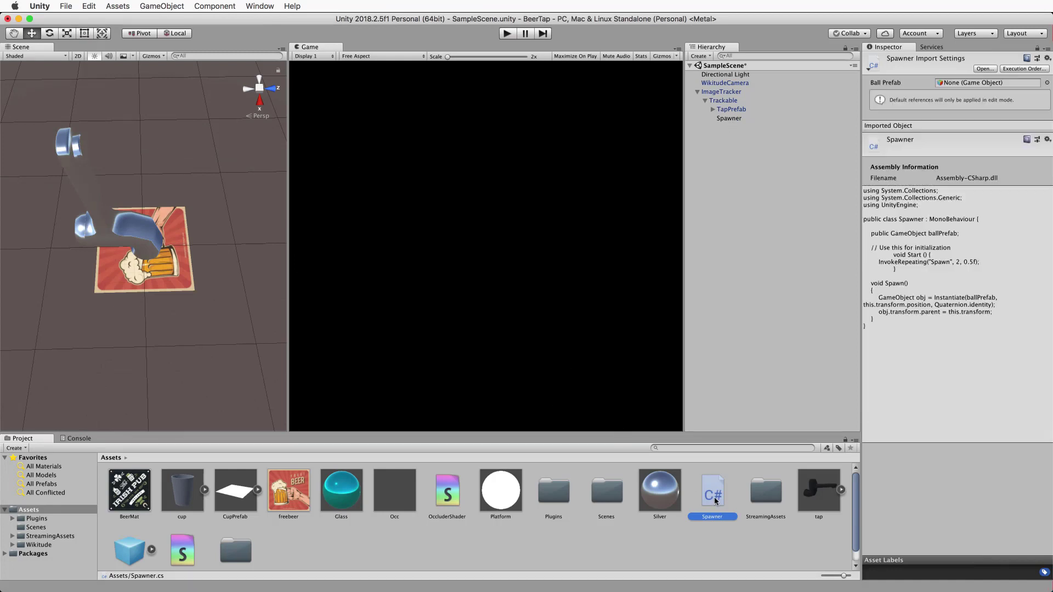
{"action": "left_click_drag", "start_coordinate": [715, 498], "coordinate": [733, 120]}
{"action": "left_click", "coordinate": [732, 120]}
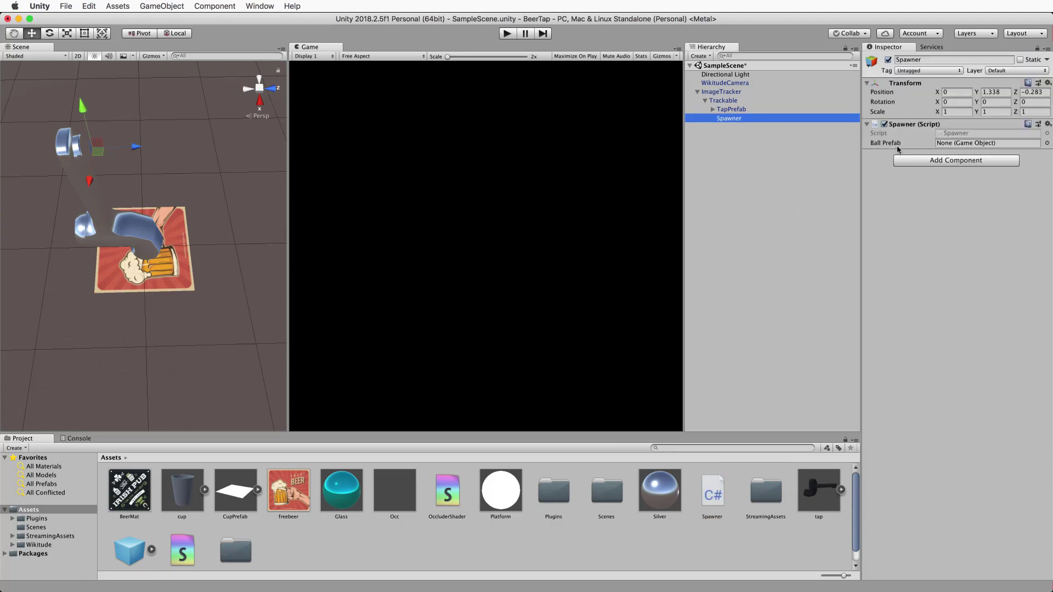
Step: Create a Sphere at the top level of the scene and scale it down uniformly to about 0.306
{"action": "left_click", "coordinate": [726, 190]}
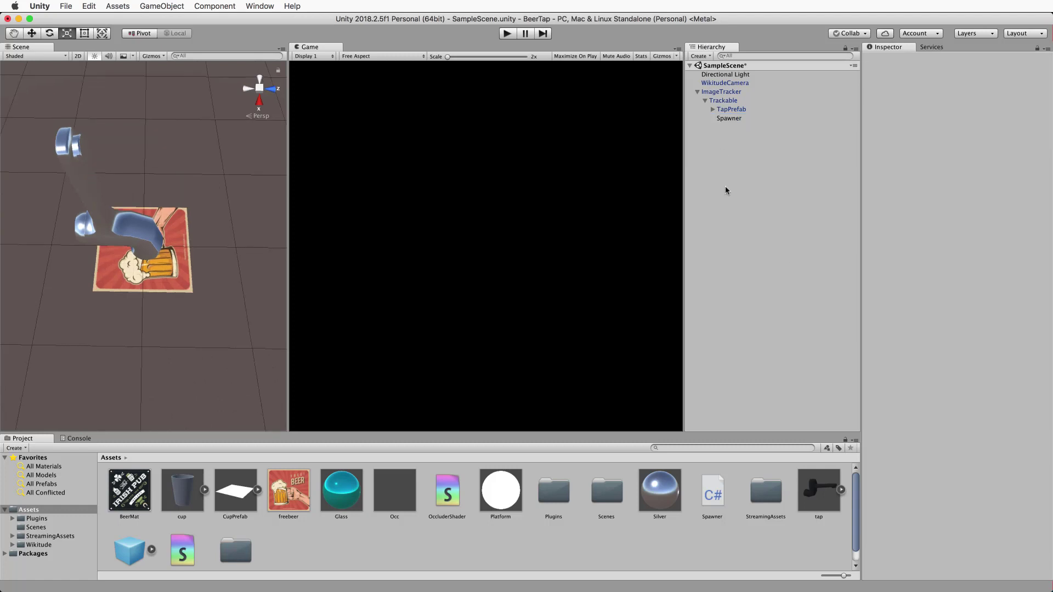
{"action": "right_click", "coordinate": [707, 210]}
{"action": "mouse_move", "coordinate": [742, 306]}
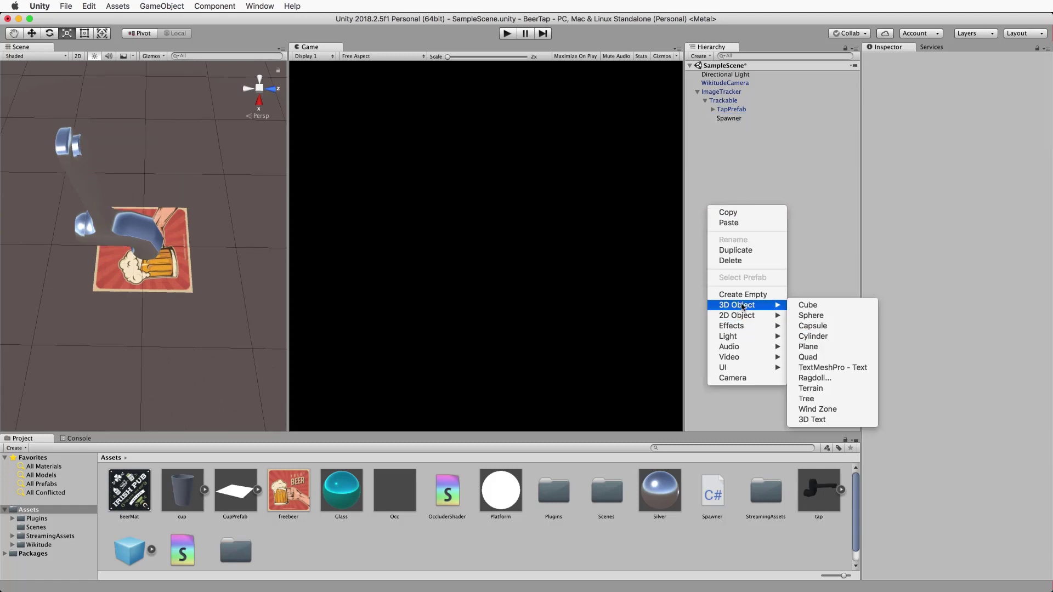
{"action": "left_click", "coordinate": [822, 317]}
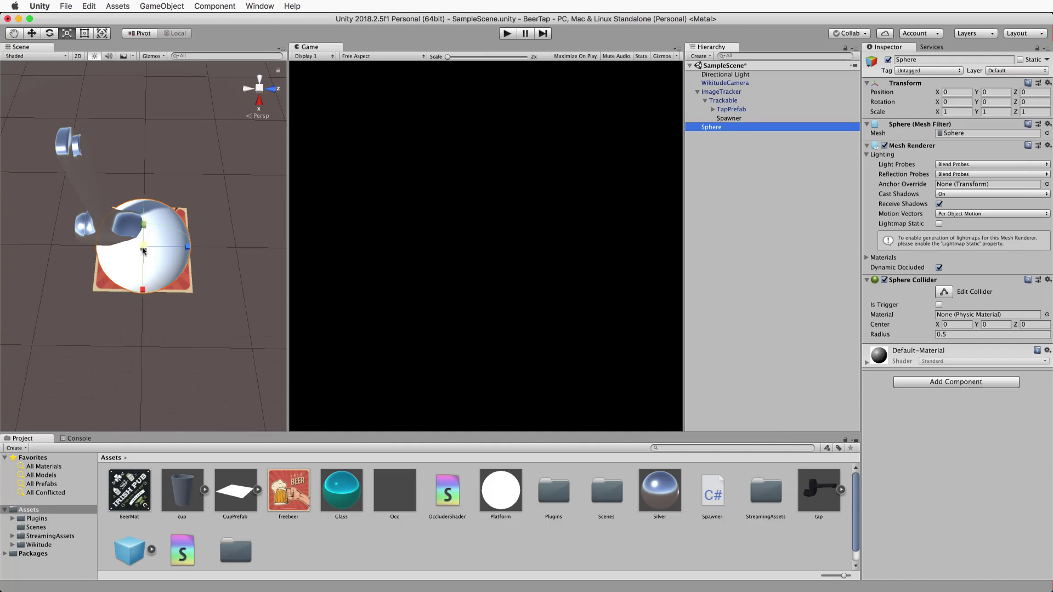
{"action": "left_click_drag", "start_coordinate": [144, 249], "coordinate": [124, 265]}
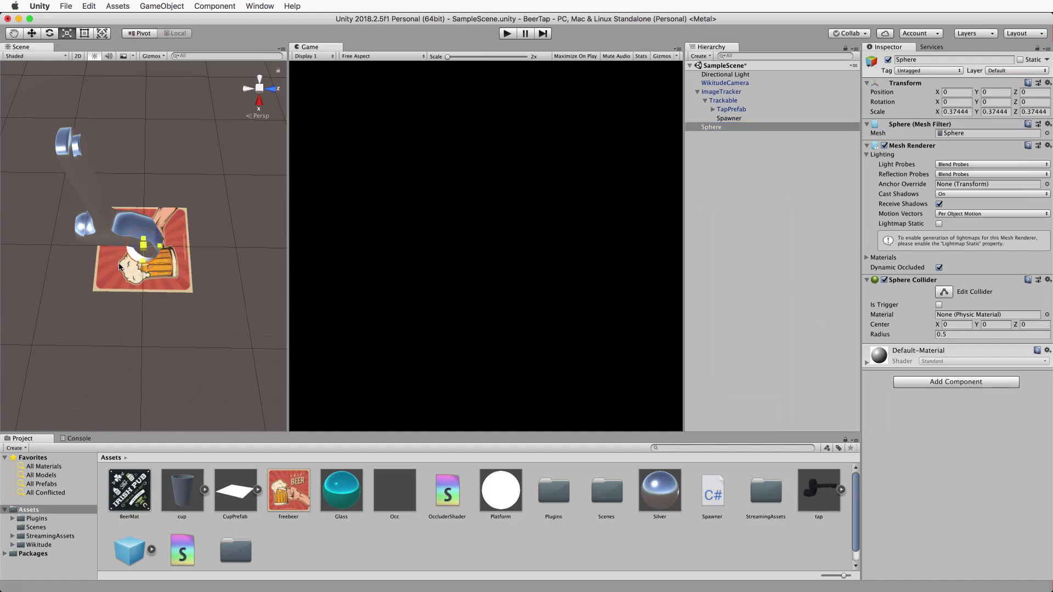
{"action": "left_click_drag", "start_coordinate": [119, 267], "coordinate": [117, 267]}
Step: Raise the sphere to about Y 1.3 and shrink it uniformly to a scale of about 0.129
{"action": "key", "text": "w"}
{"action": "left_click_drag", "start_coordinate": [143, 226], "coordinate": [132, 195]}
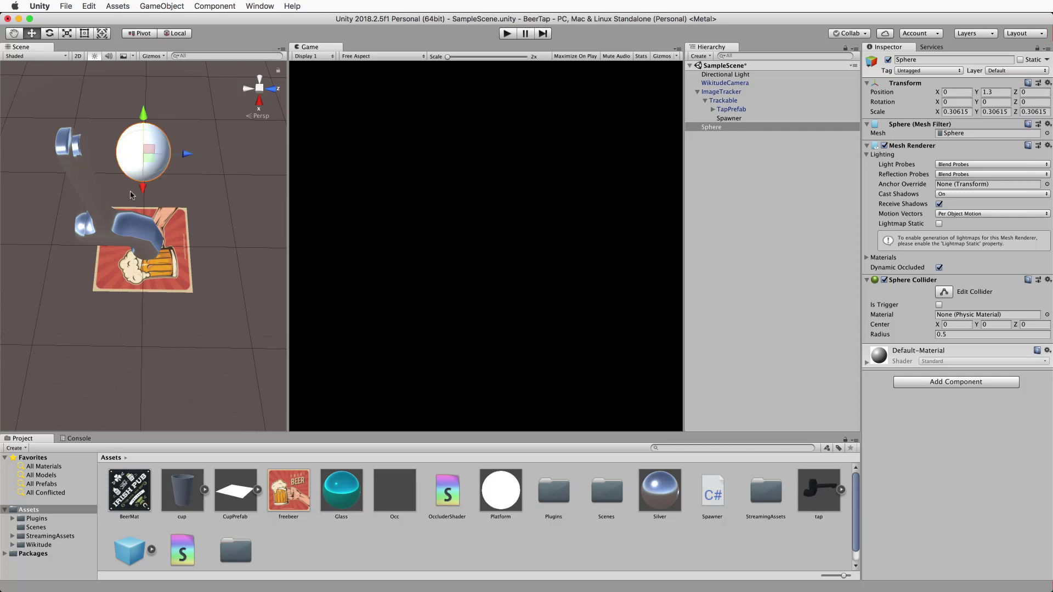
{"action": "key", "text": "r"}
{"action": "left_click_drag", "start_coordinate": [143, 154], "coordinate": [124, 176]}
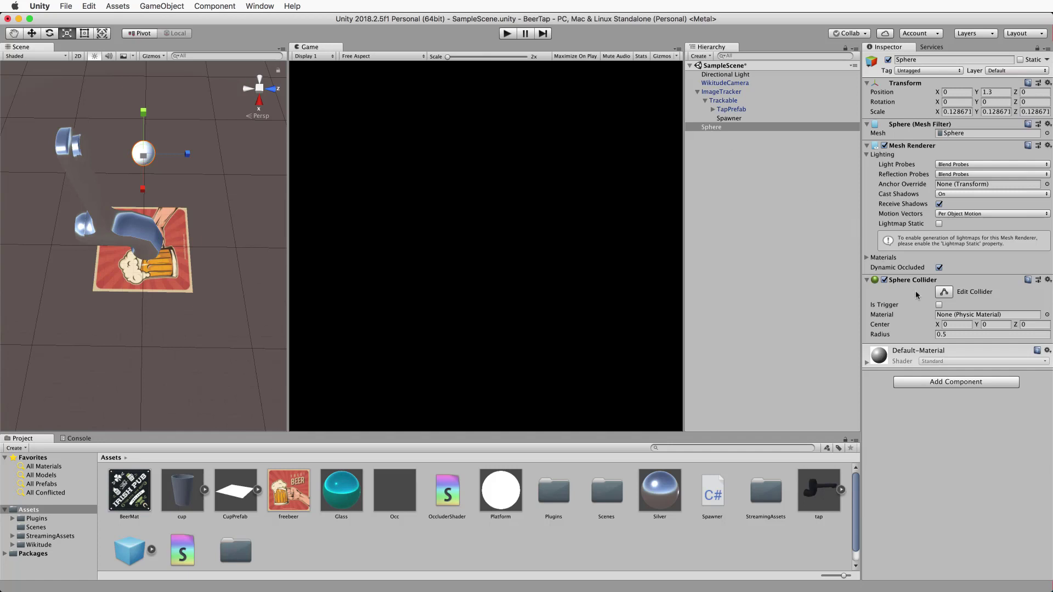
Step: Add a Rigidbody component to the Sphere and save the Sphere as a prefab in the Assets folder
{"action": "left_click", "coordinate": [943, 384]}
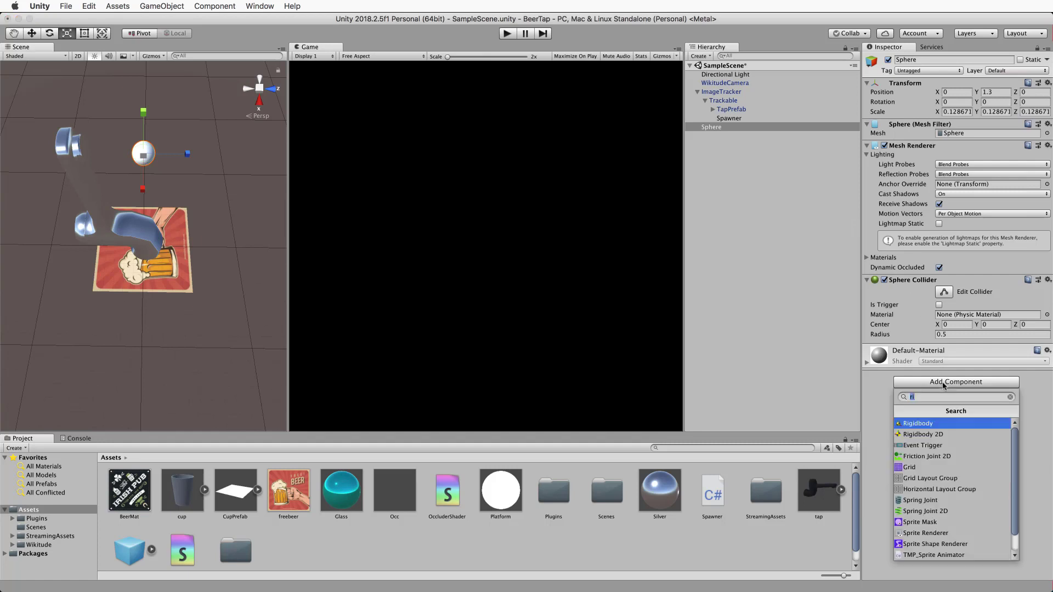
{"action": "left_click", "coordinate": [927, 423]}
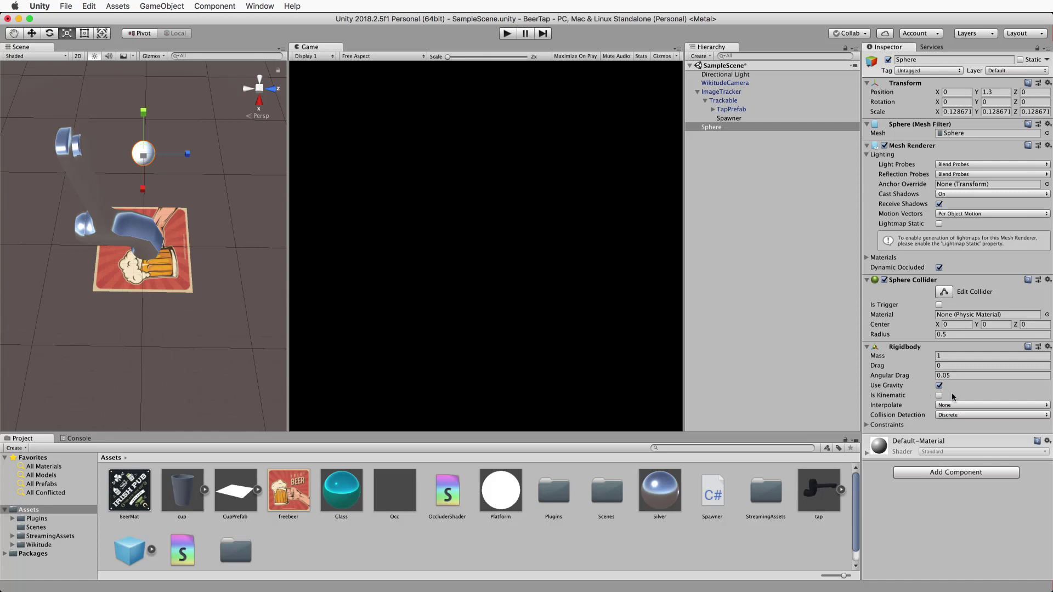
{"action": "left_click", "coordinate": [710, 134]}
{"action": "left_click", "coordinate": [723, 127]}
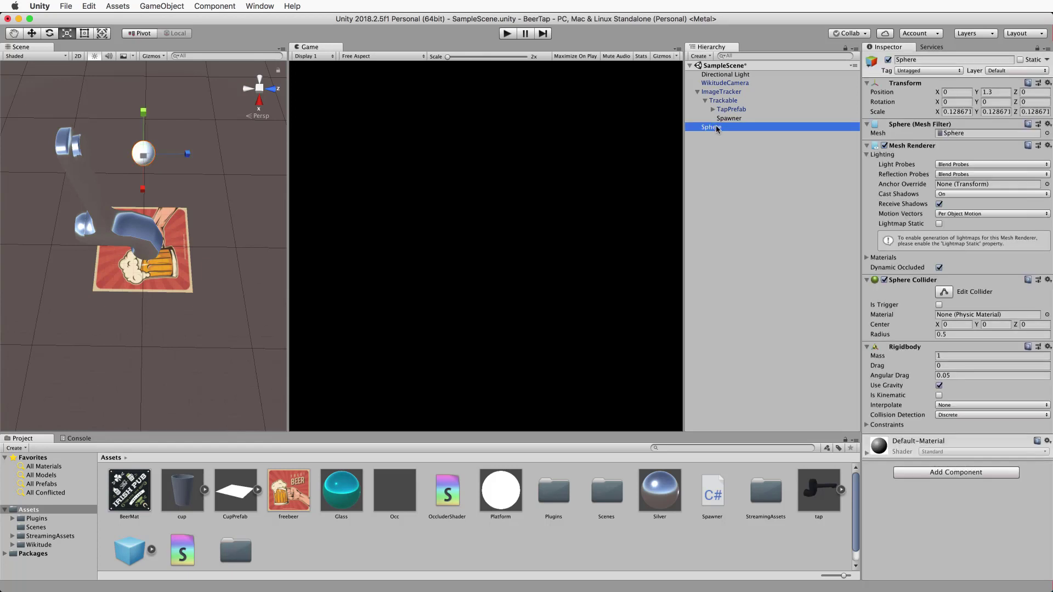
{"action": "left_click_drag", "start_coordinate": [715, 126], "coordinate": [528, 545]}
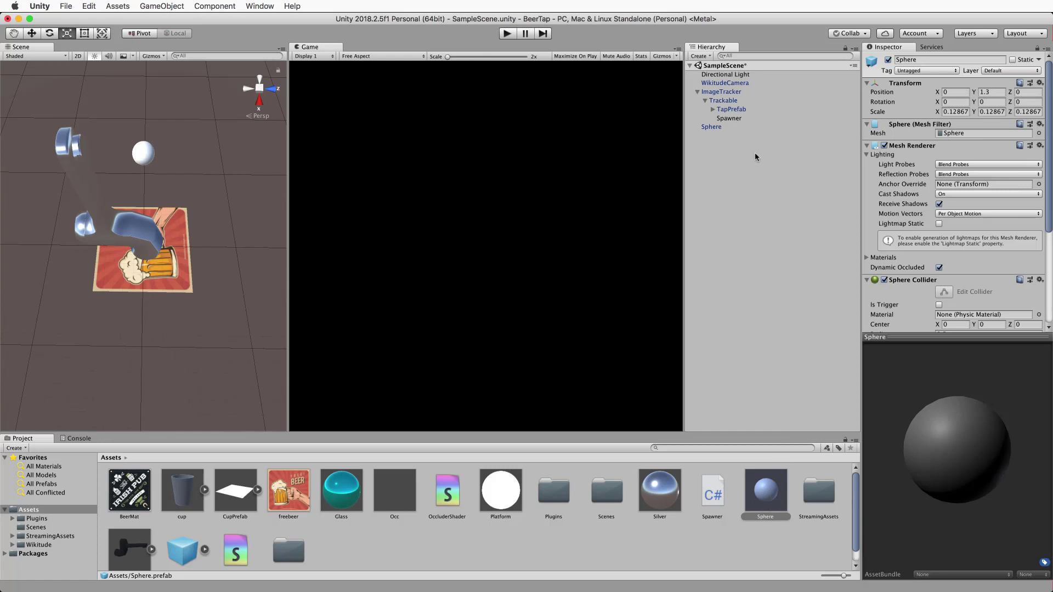
Step: Delete the Sphere from the scene and assign the Sphere prefab as the Spawner script's Ball Prefab
{"action": "left_click", "coordinate": [713, 126]}
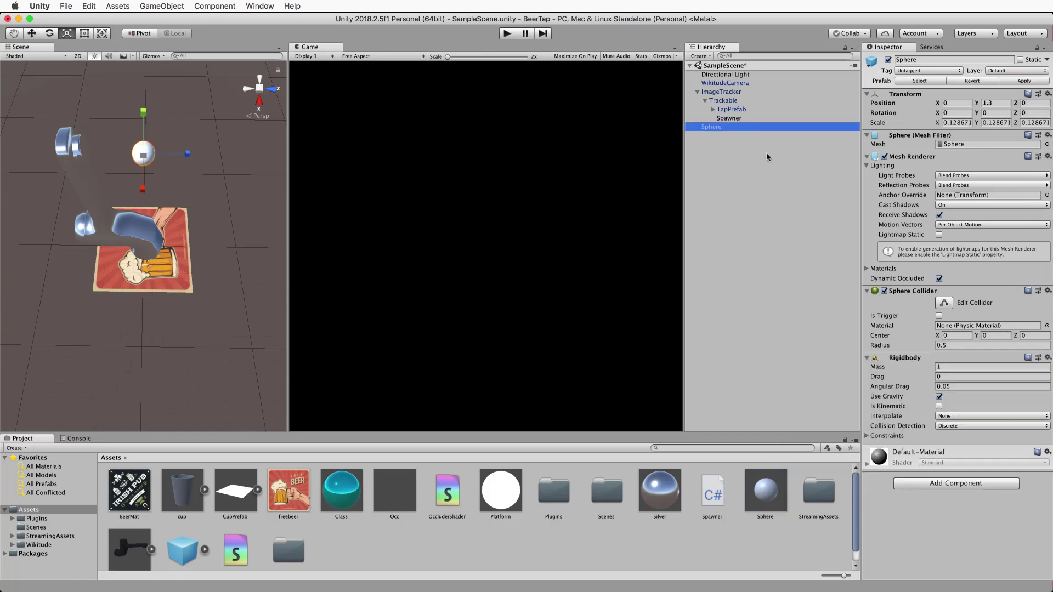
{"action": "key", "text": "super+BackSpace"}
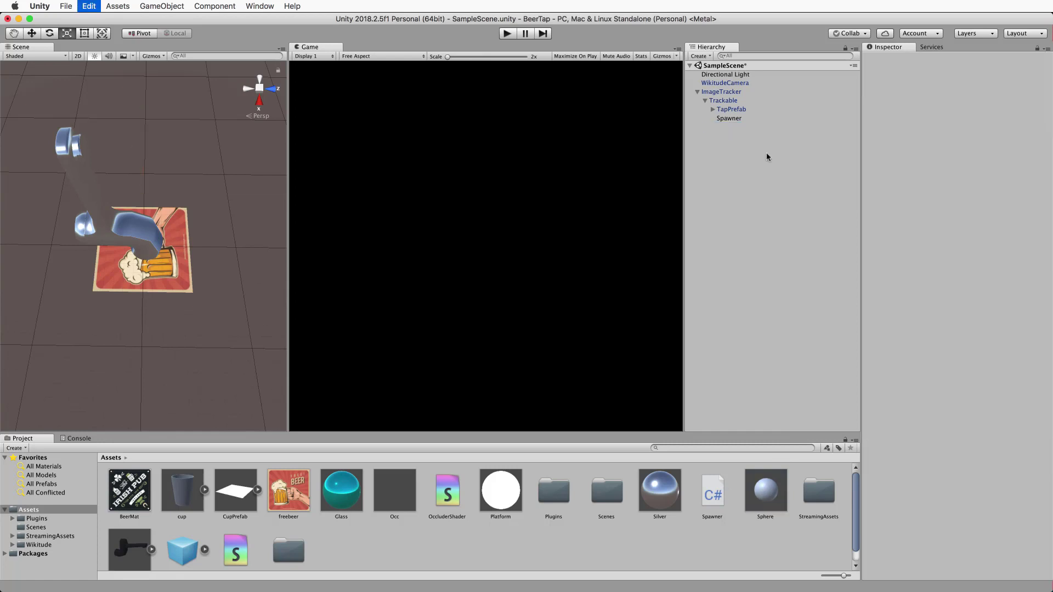
{"action": "left_click", "coordinate": [729, 118]}
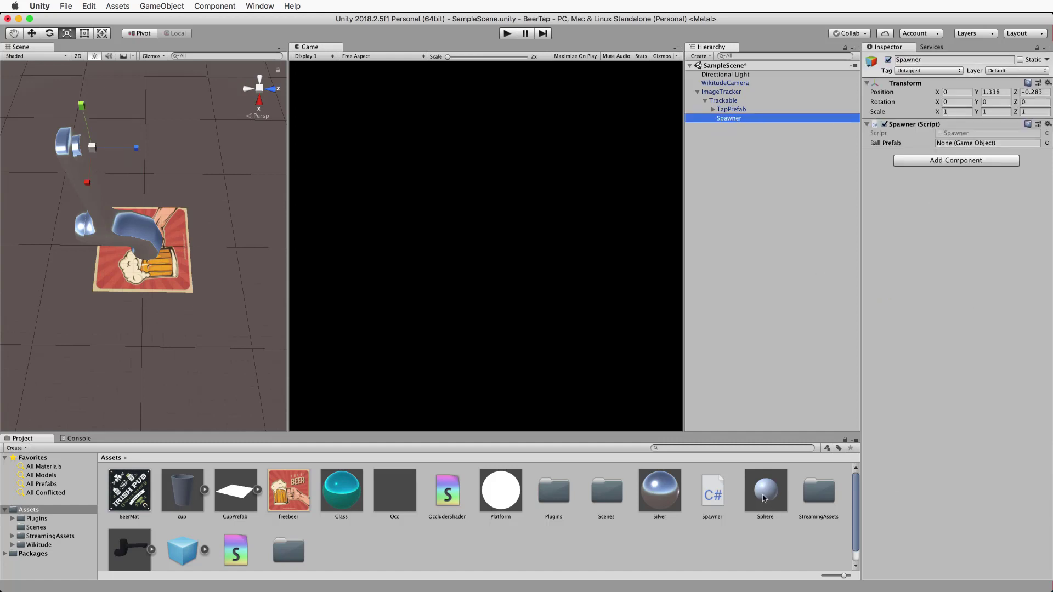
{"action": "left_click_drag", "start_coordinate": [763, 497], "coordinate": [948, 146]}
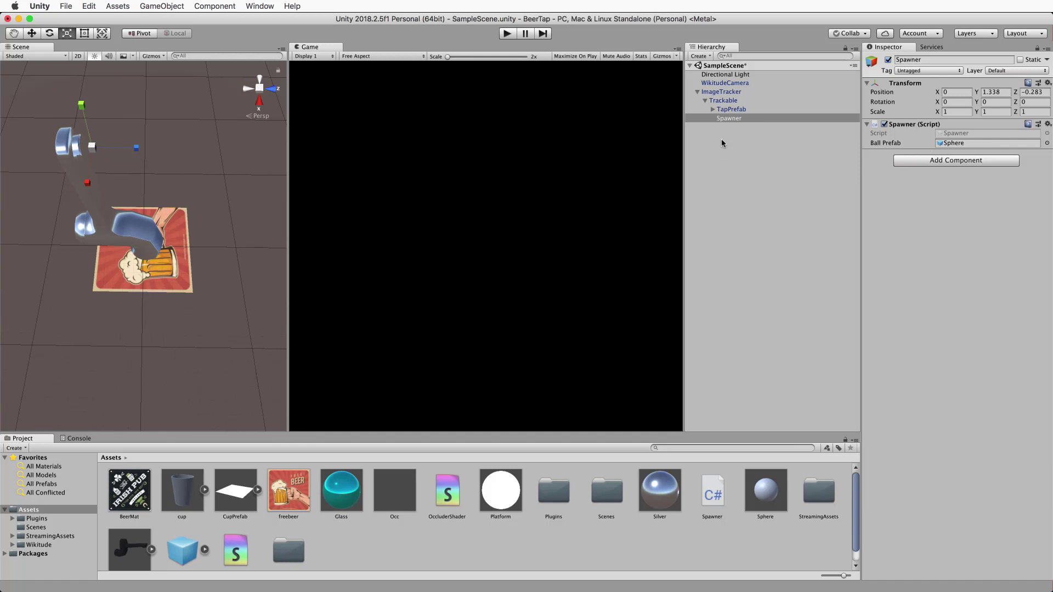
Step: Play-test the scene, orbiting around the tap to examine the direction in which the spawned balls fall, and stop it
{"action": "left_click", "coordinate": [508, 34]}
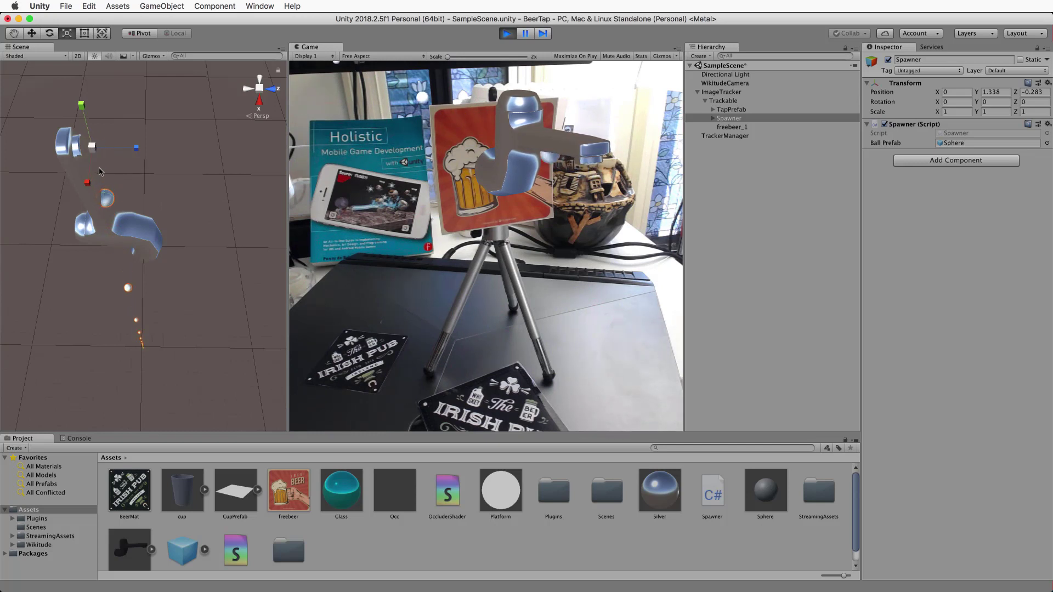
{"action": "left_click_drag", "start_coordinate": [100, 173], "coordinate": [248, 173], "text": "alt"}
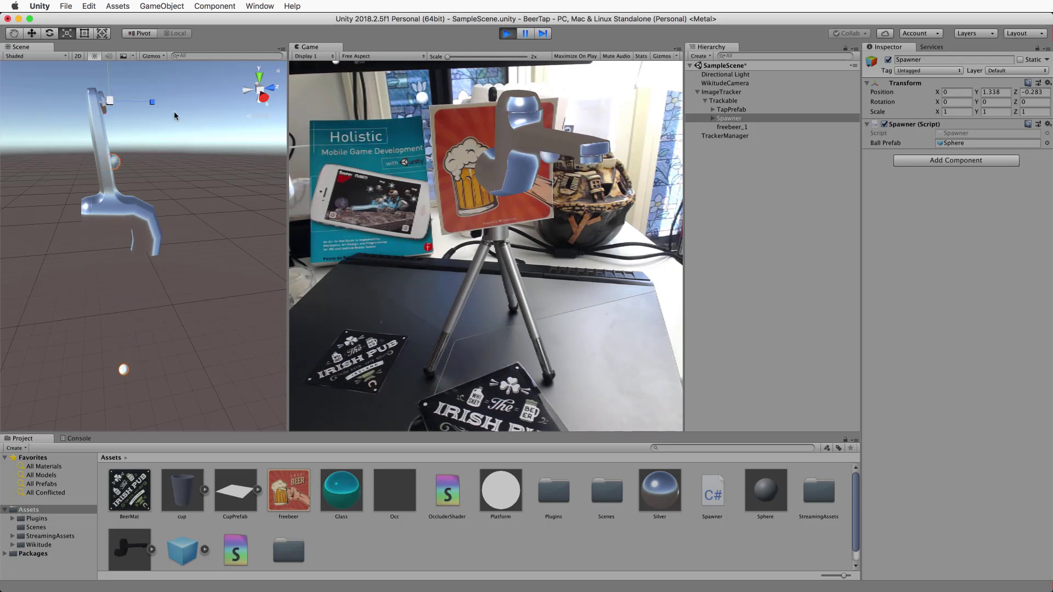
{"action": "left_click_drag", "start_coordinate": [176, 116], "coordinate": [183, 216], "text": "alt"}
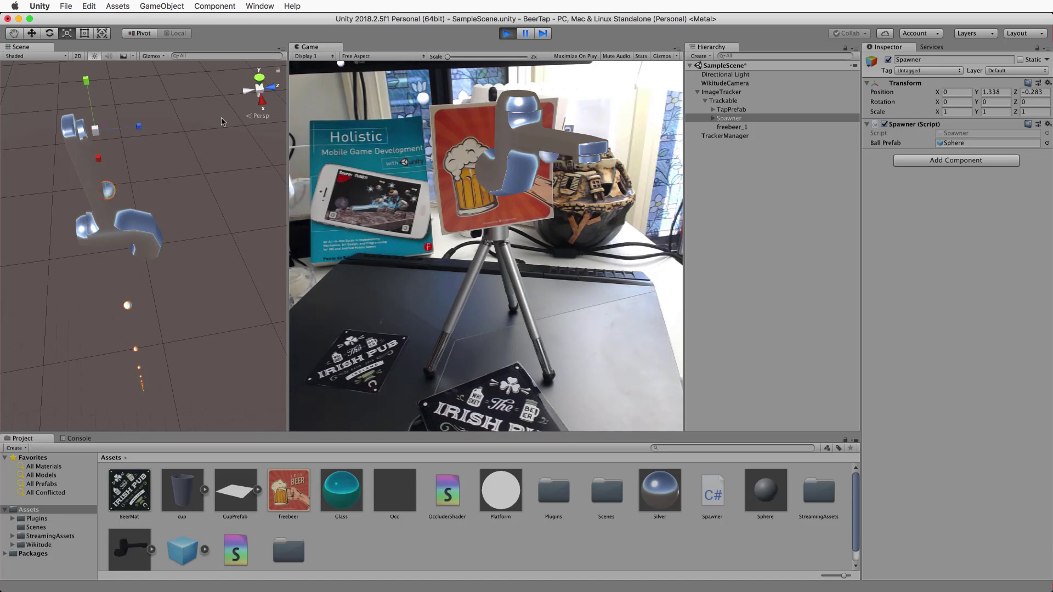
{"action": "left_click", "coordinate": [509, 35]}
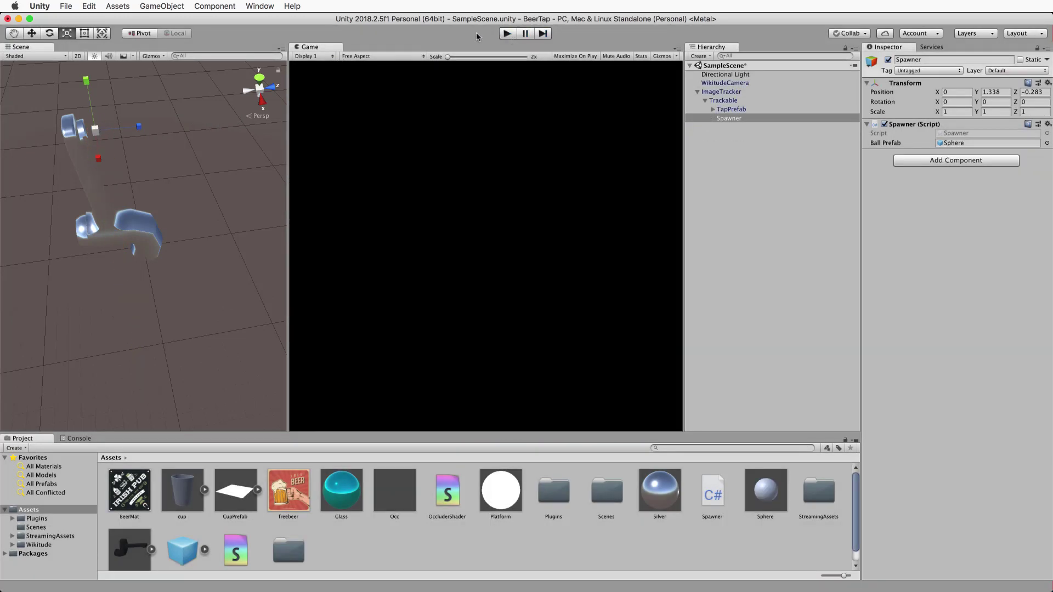
Step: Set the project's physics gravity to Y 0 and Z 9.81, and briefly play-test the falling balls
{"action": "left_click", "coordinate": [92, 6]}
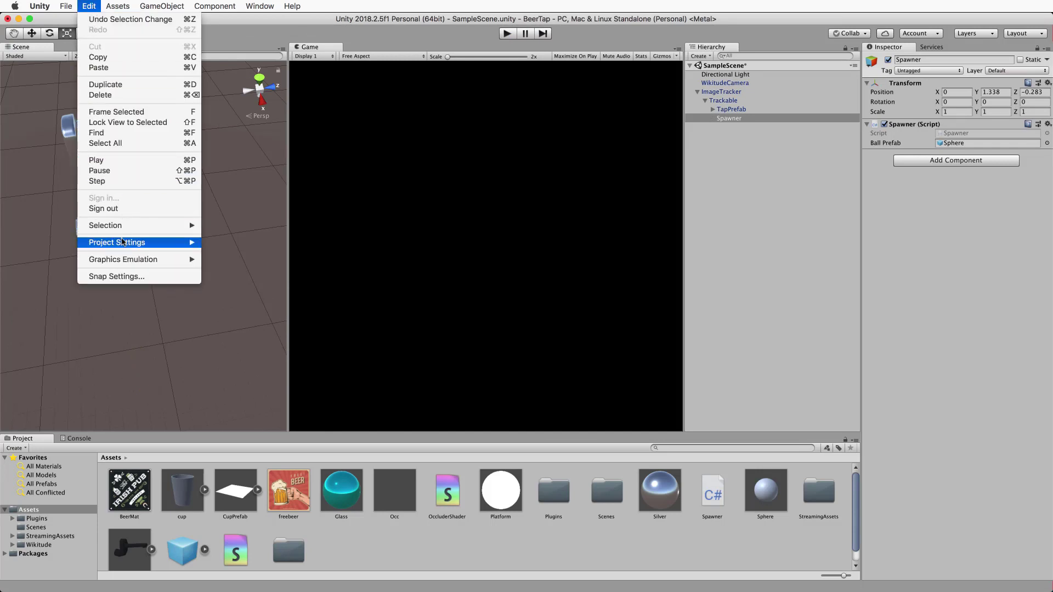
{"action": "mouse_move", "coordinate": [123, 242]}
{"action": "left_click", "coordinate": [237, 299]}
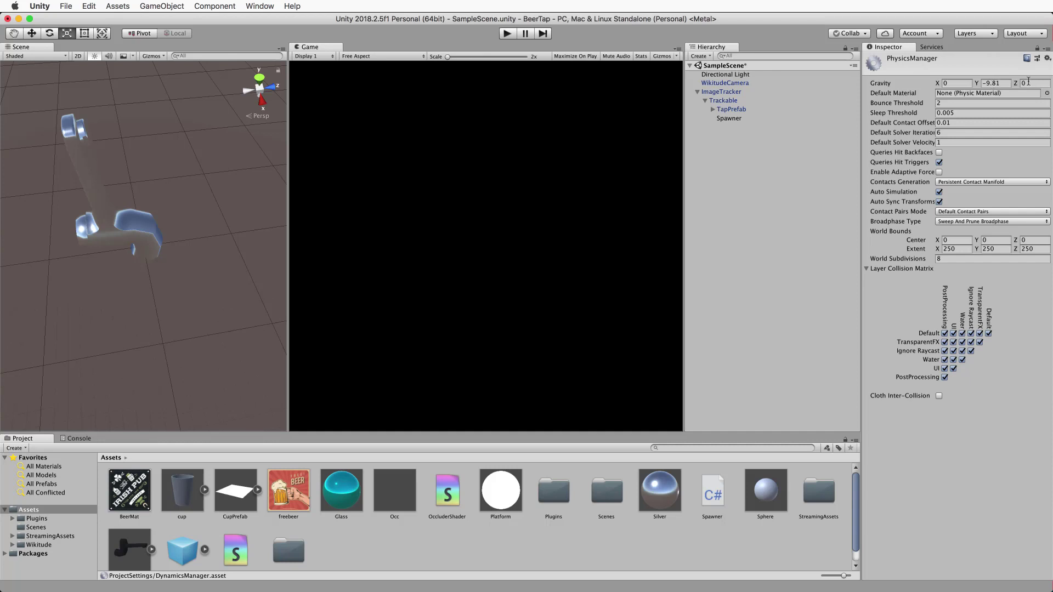
{"action": "left_click", "coordinate": [1005, 83]}
{"action": "type", "text": "0"}
{"action": "left_click", "coordinate": [1023, 83]}
{"action": "left_click", "coordinate": [1003, 85]}
{"action": "left_click", "coordinate": [507, 34]}
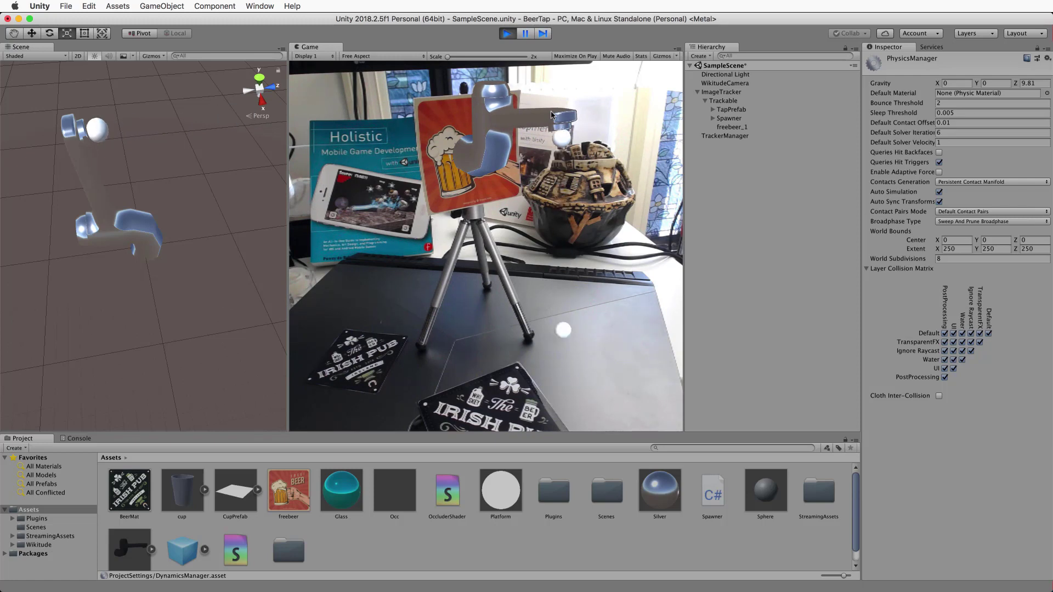
{"action": "key", "text": "super+p"}
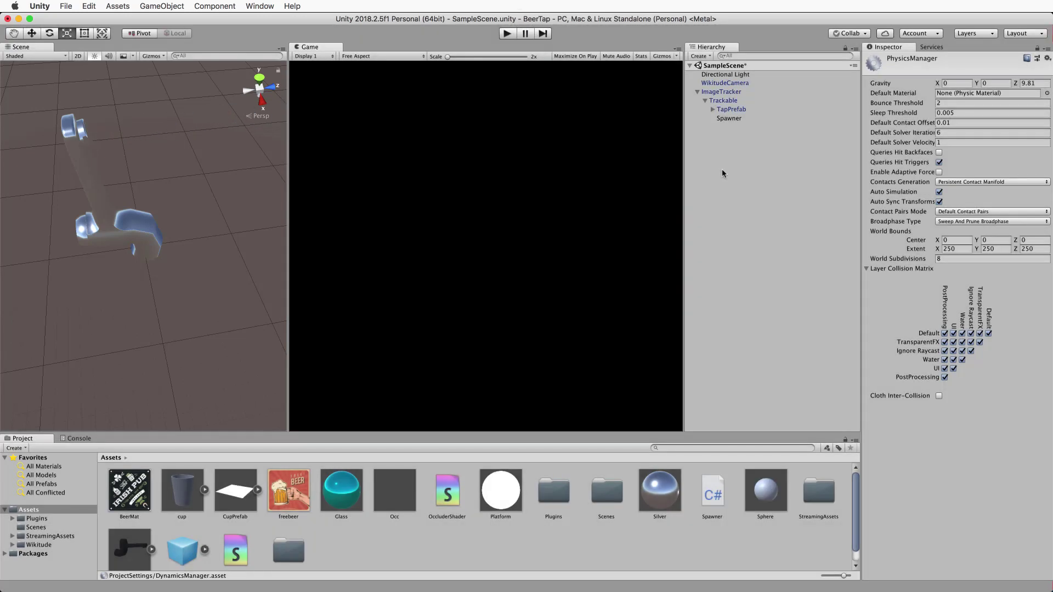
Step: Duplicate the Trackable and delete the copy's TapPrefab and Spawner children
{"action": "left_click", "coordinate": [732, 101]}
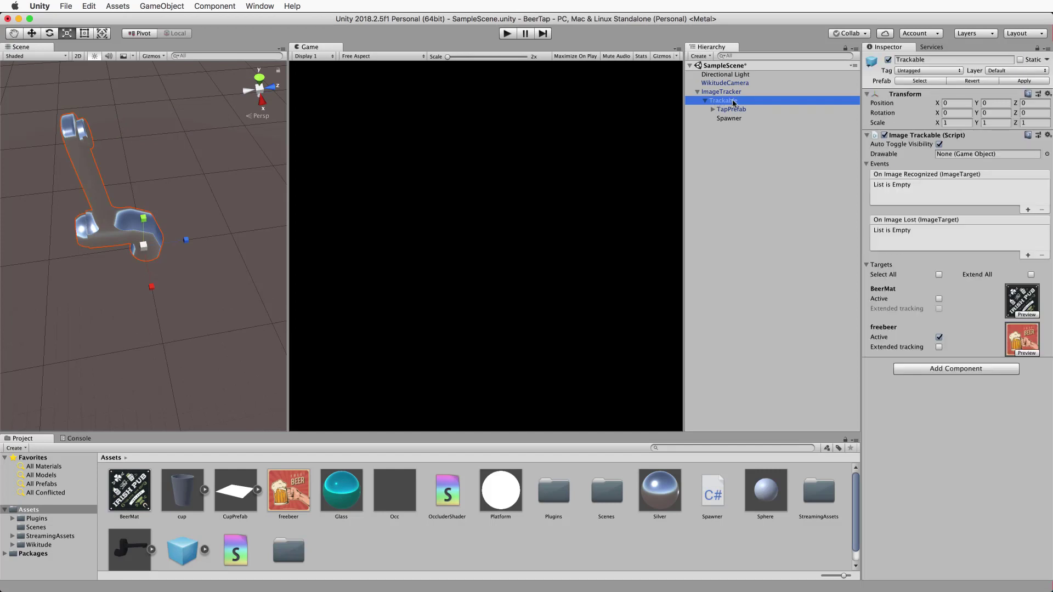
{"action": "key", "text": "super+d"}
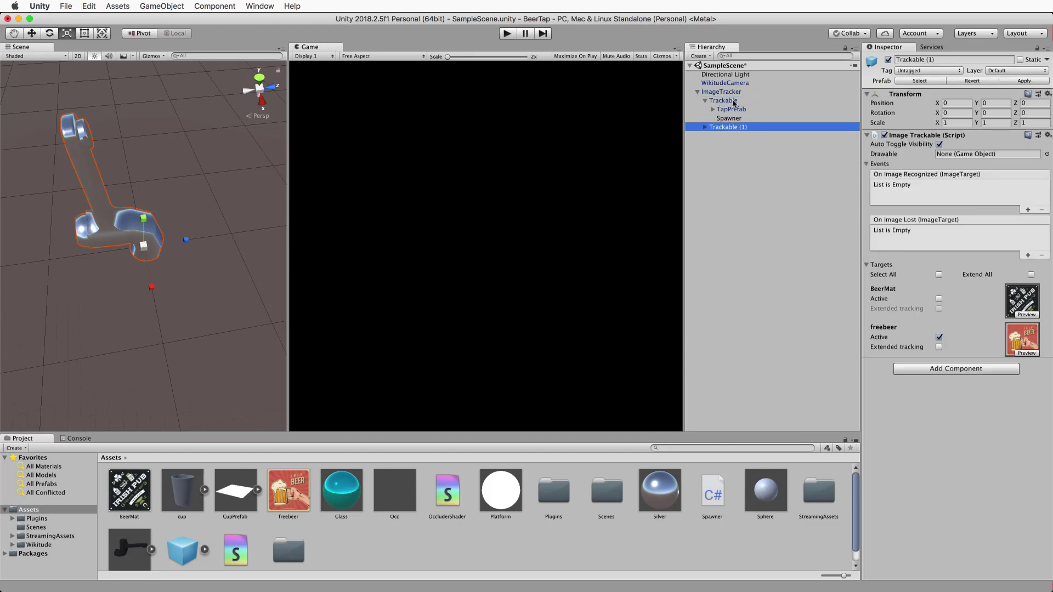
{"action": "left_click", "coordinate": [704, 127]}
{"action": "left_click", "coordinate": [725, 136]}
{"action": "left_click", "coordinate": [729, 145], "text": "shift"}
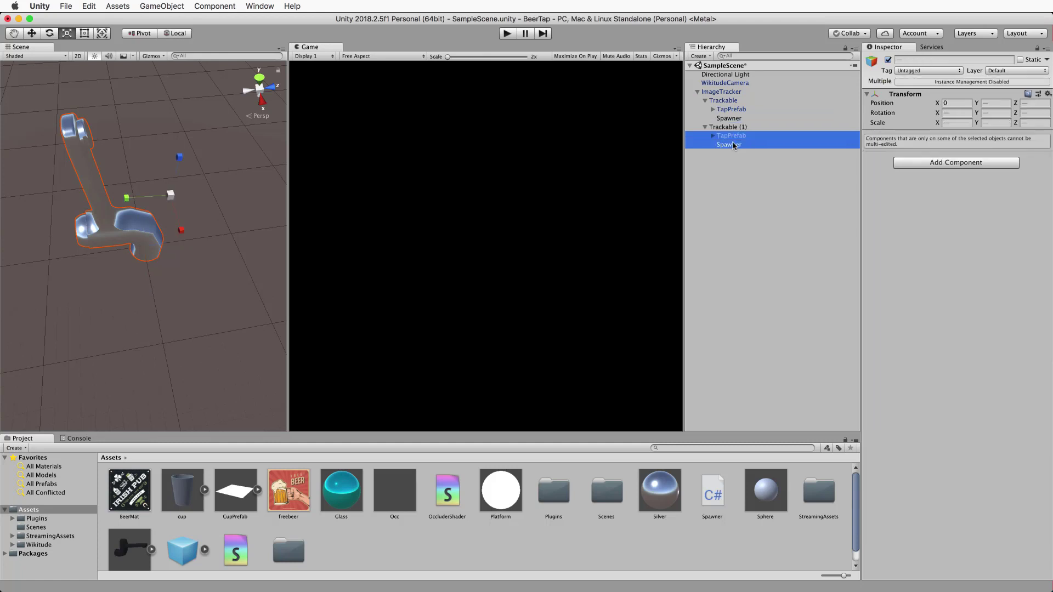
{"action": "key", "text": "super+z"}
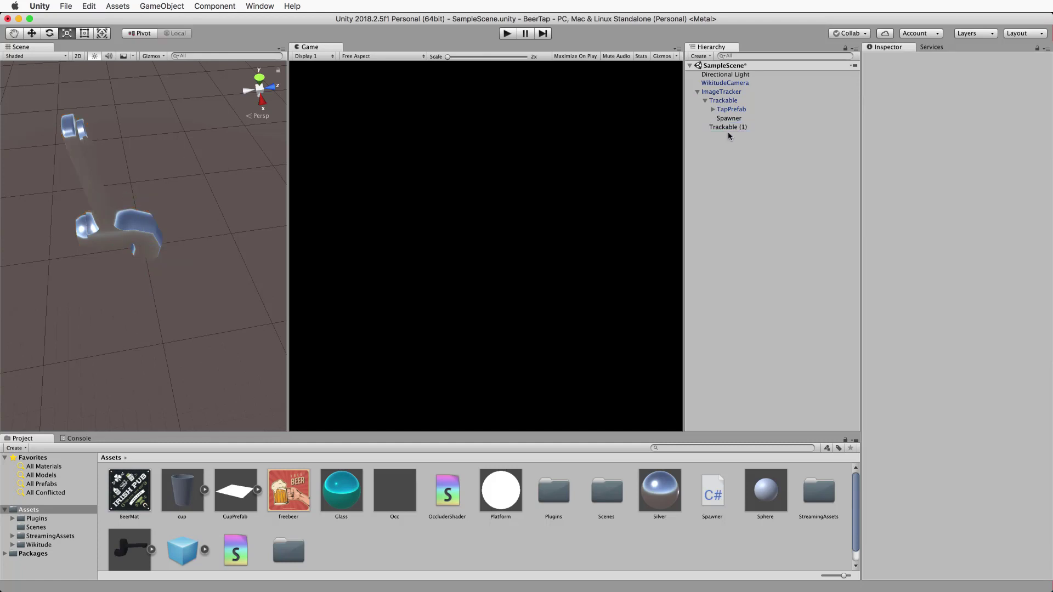
Step: Rename the empty duplicate trackable to Cup and the original Trackable to Tap
{"action": "left_click", "coordinate": [724, 127]}
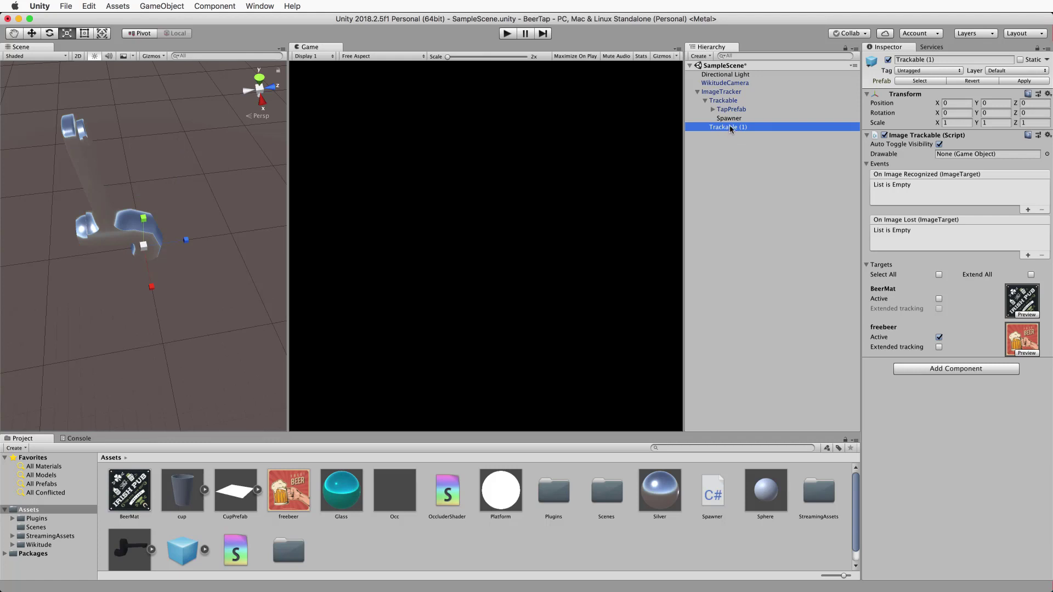
{"action": "left_click", "coordinate": [938, 59]}
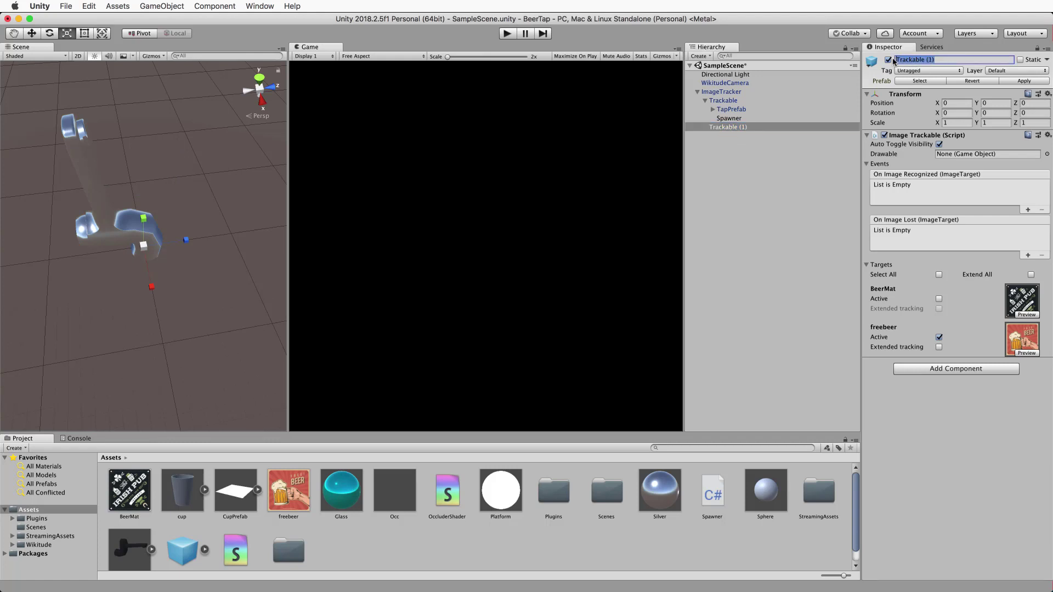
{"action": "key", "text": "BackSpace"}
{"action": "key", "text": "Return"}
{"action": "left_click", "coordinate": [724, 101]}
{"action": "left_click", "coordinate": [936, 59]}
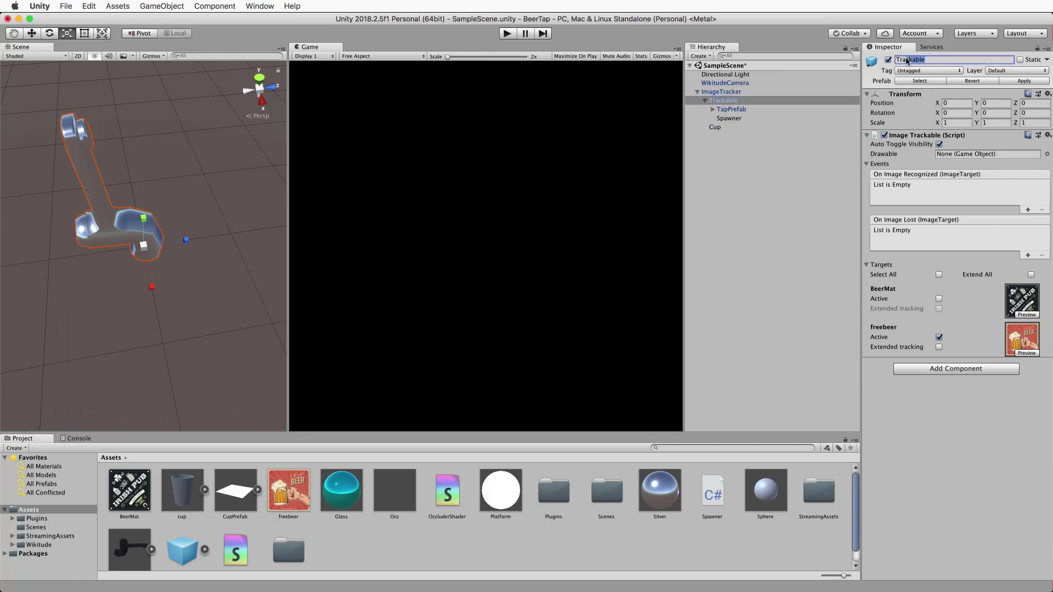
{"action": "type", "text": "tap"}
Step: On the Cup trackable, activate the BeerMat target, deactivate freebeer and assign CupPrefab as the Drawable
{"action": "left_click", "coordinate": [714, 127]}
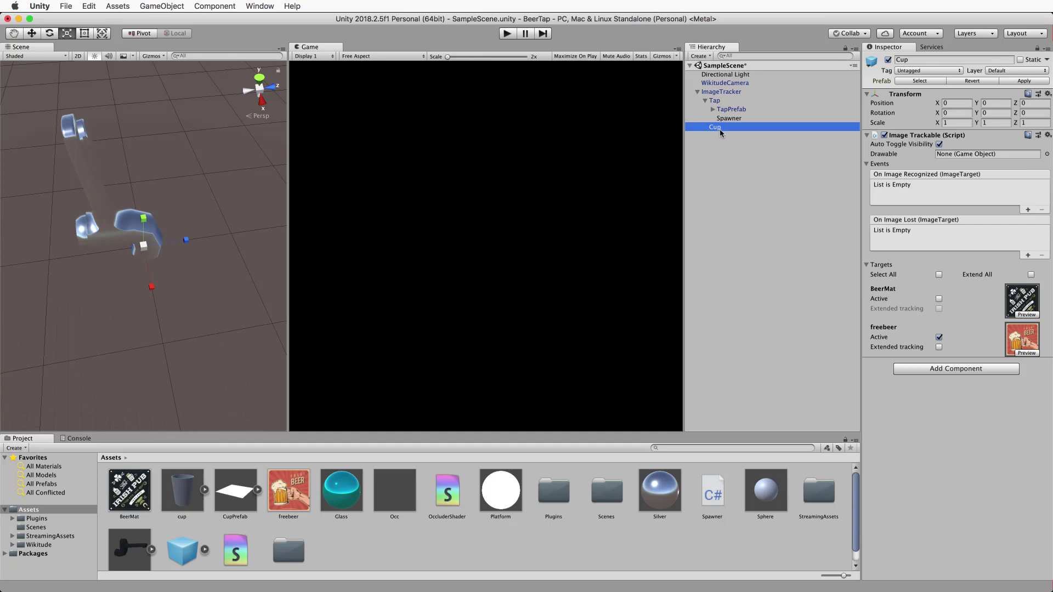
{"action": "left_click", "coordinate": [939, 299]}
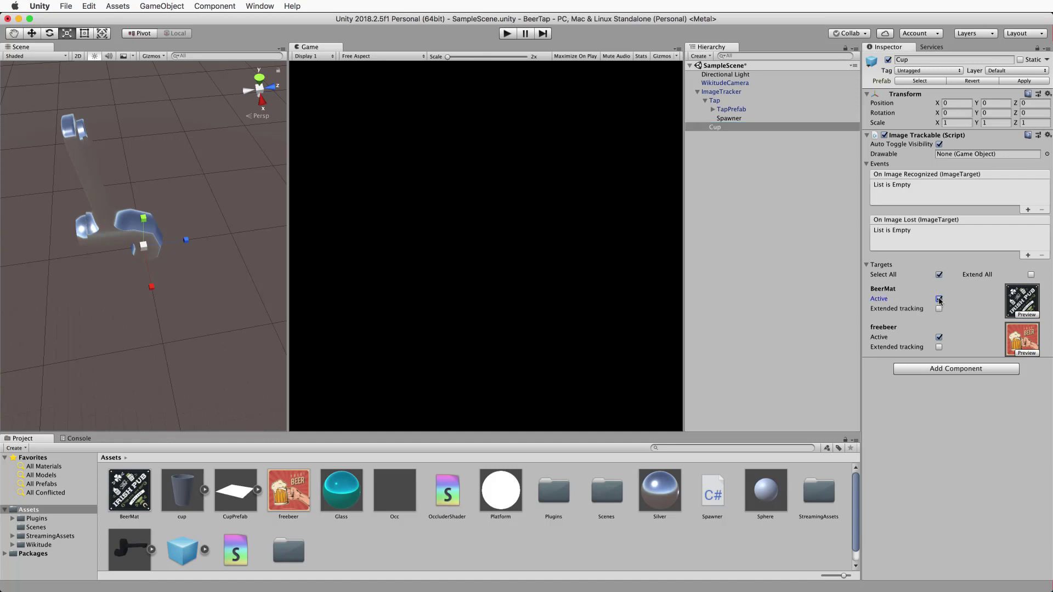
{"action": "left_click", "coordinate": [939, 338]}
{"action": "left_click_drag", "start_coordinate": [228, 497], "coordinate": [966, 157]}
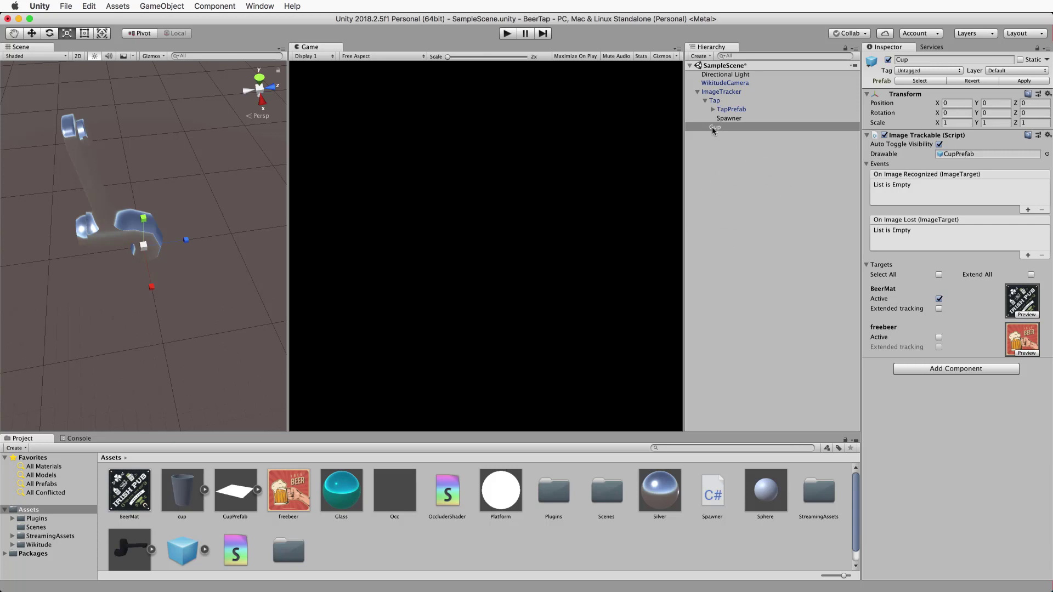
Step: Preview the BeerMat target and temporarily place CupPrefab under Cup to check how the cup sits on it, deleting that instance
{"action": "left_click", "coordinate": [714, 129]}
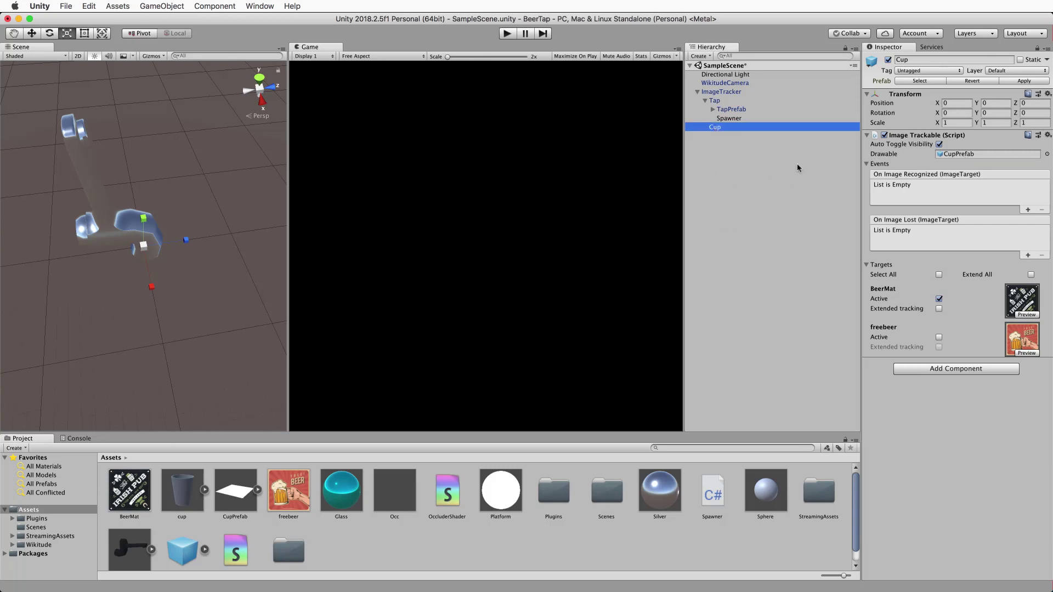
{"action": "left_click", "coordinate": [1027, 315]}
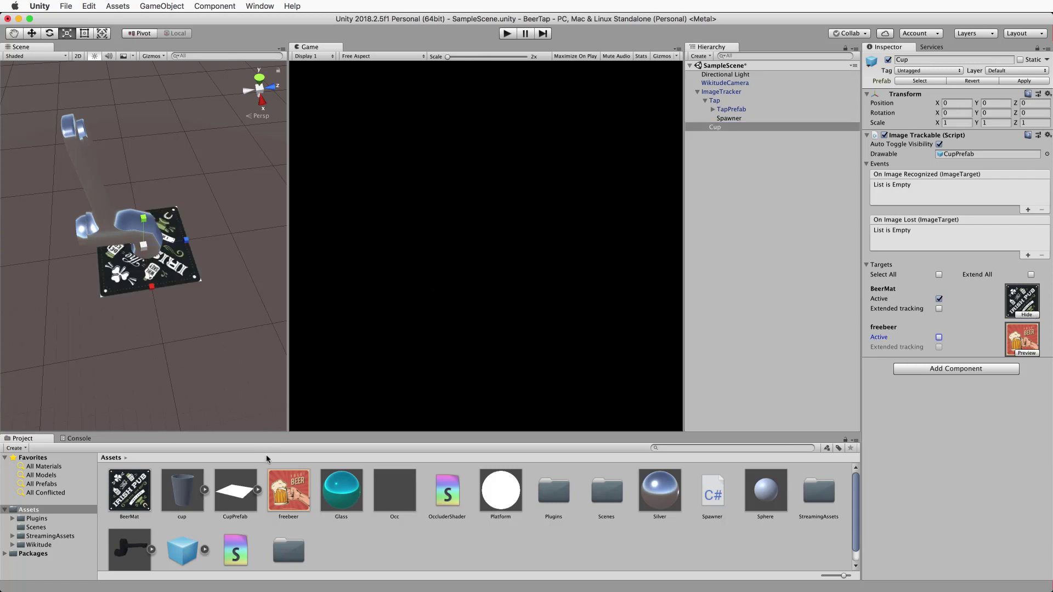
{"action": "left_click_drag", "start_coordinate": [235, 494], "coordinate": [720, 128]}
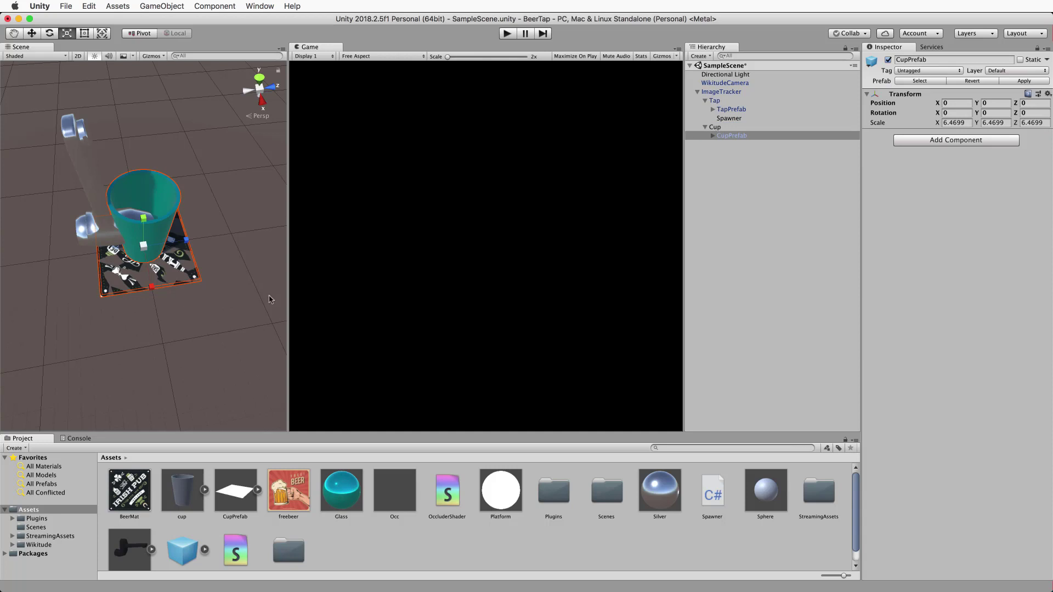
{"action": "scroll", "coordinate": [177, 296], "scroll_direction": "up", "scroll_amount": 2}
{"action": "scroll", "coordinate": [176, 296], "scroll_direction": "up", "scroll_amount": 2}
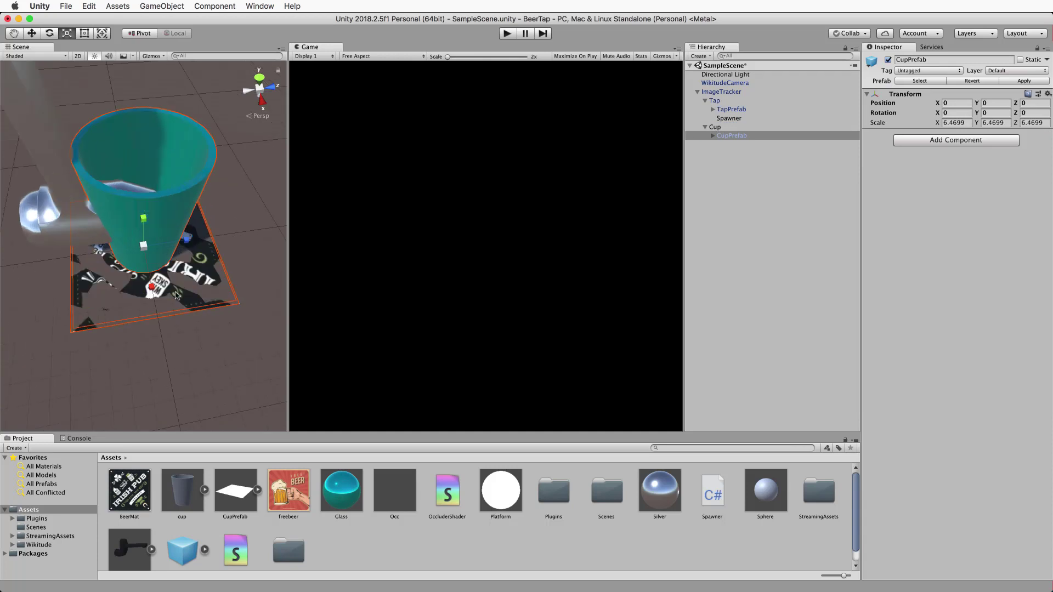
{"action": "scroll", "coordinate": [176, 295], "scroll_direction": "down", "scroll_amount": 1}
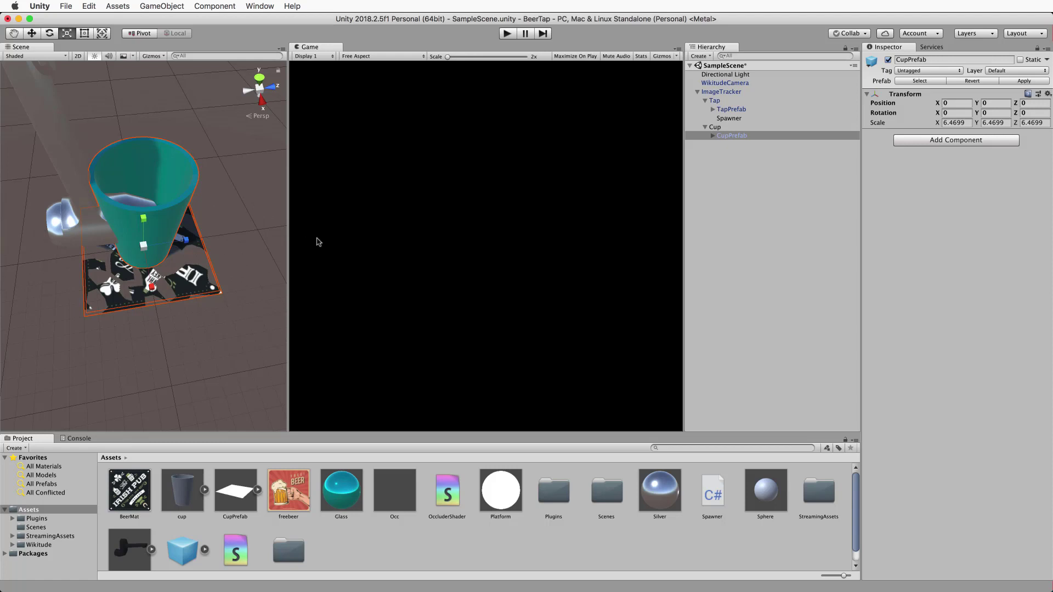
{"action": "left_click", "coordinate": [728, 136]}
{"action": "key", "text": "Delete"}
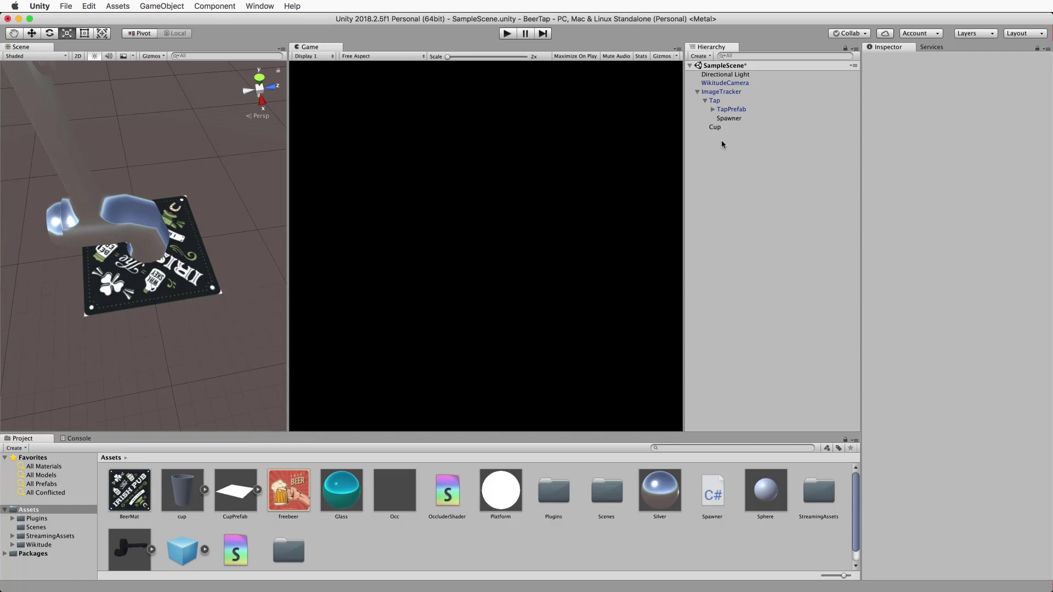
Step: Inspect the Cup trackable and the components of CupPrefab's cup child, including its Mesh Collider, and run the scene
{"action": "left_click", "coordinate": [716, 129]}
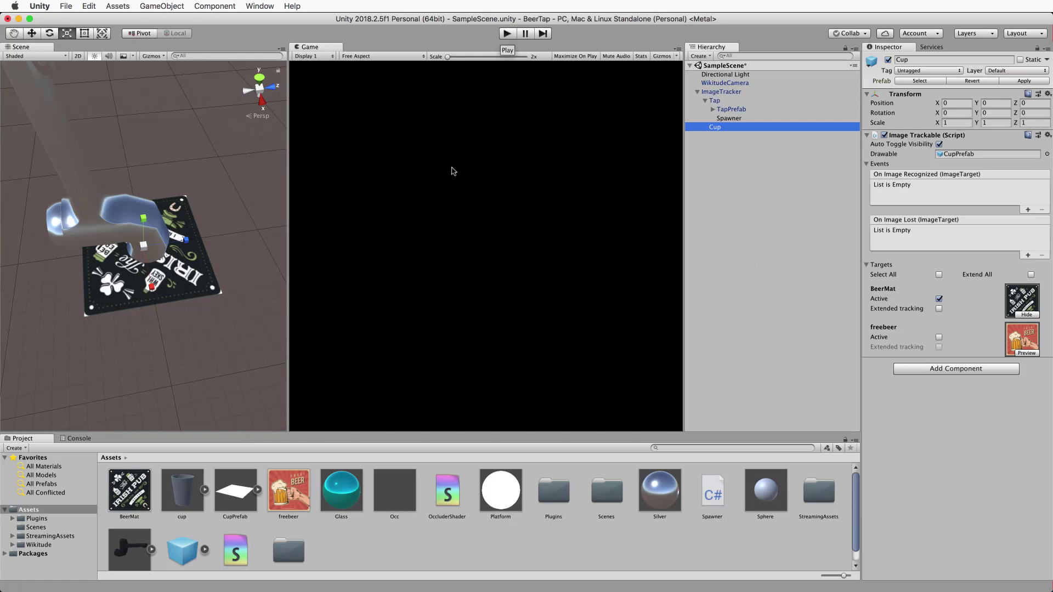
{"action": "left_click", "coordinate": [252, 495]}
{"action": "left_click", "coordinate": [258, 490]}
{"action": "left_click", "coordinate": [290, 492]}
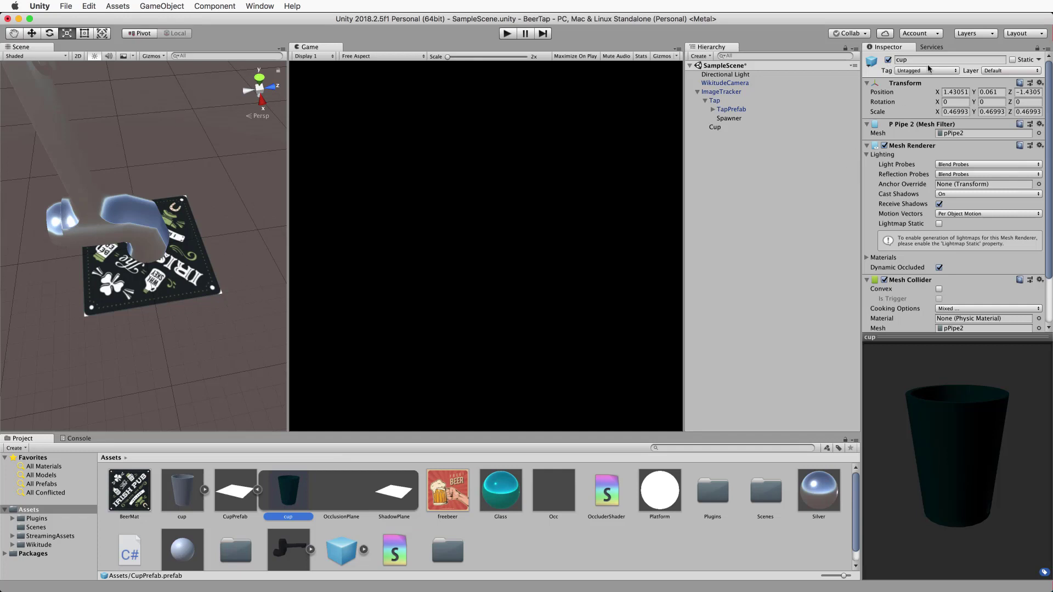
{"action": "scroll", "coordinate": [914, 219], "scroll_direction": "down", "scroll_amount": 1}
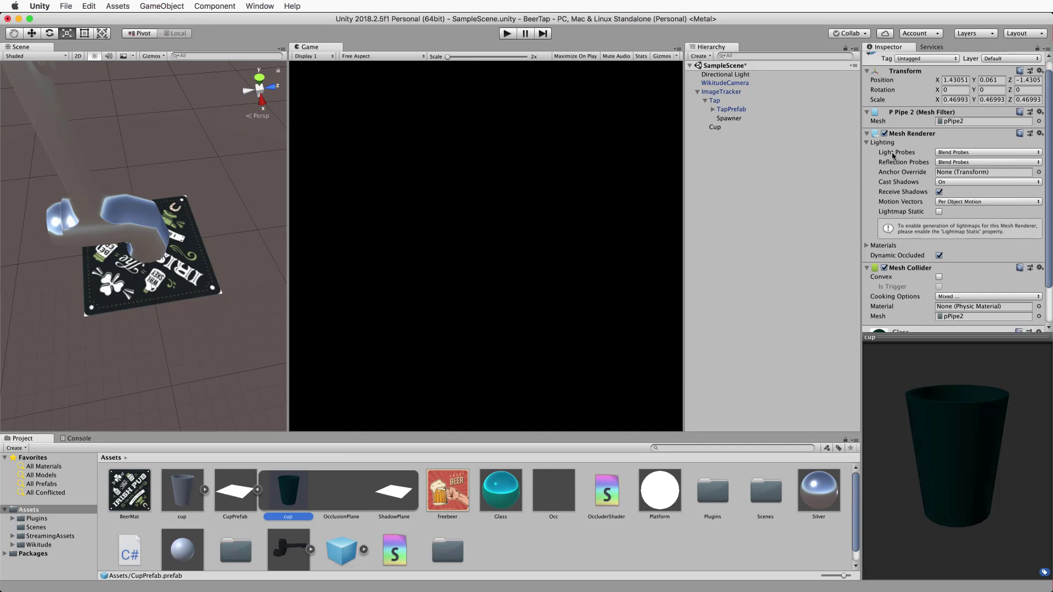
{"action": "scroll", "coordinate": [899, 224], "scroll_direction": "down", "scroll_amount": 4}
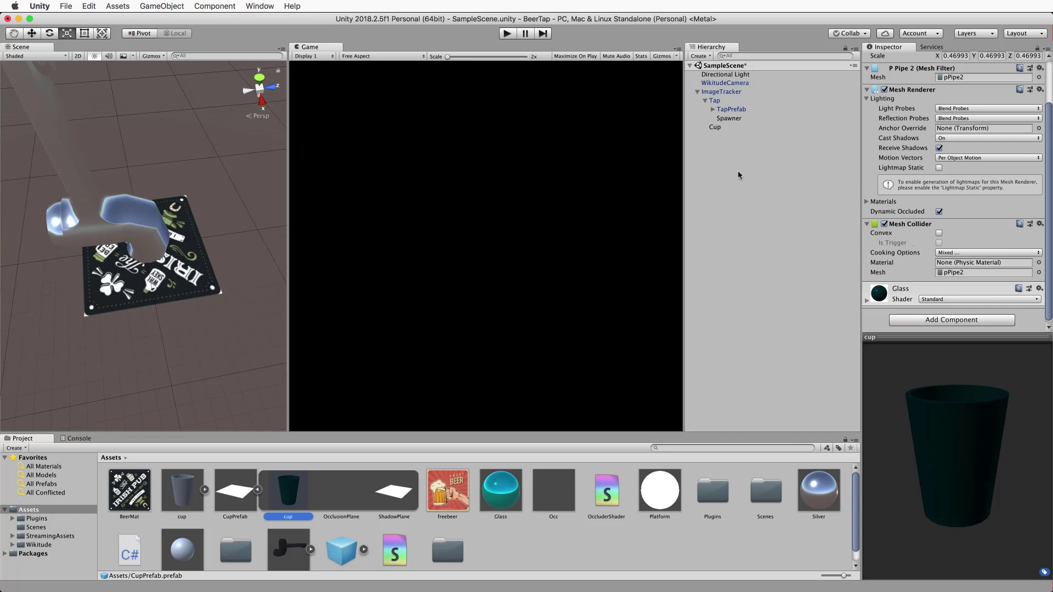
{"action": "left_click", "coordinate": [507, 34]}
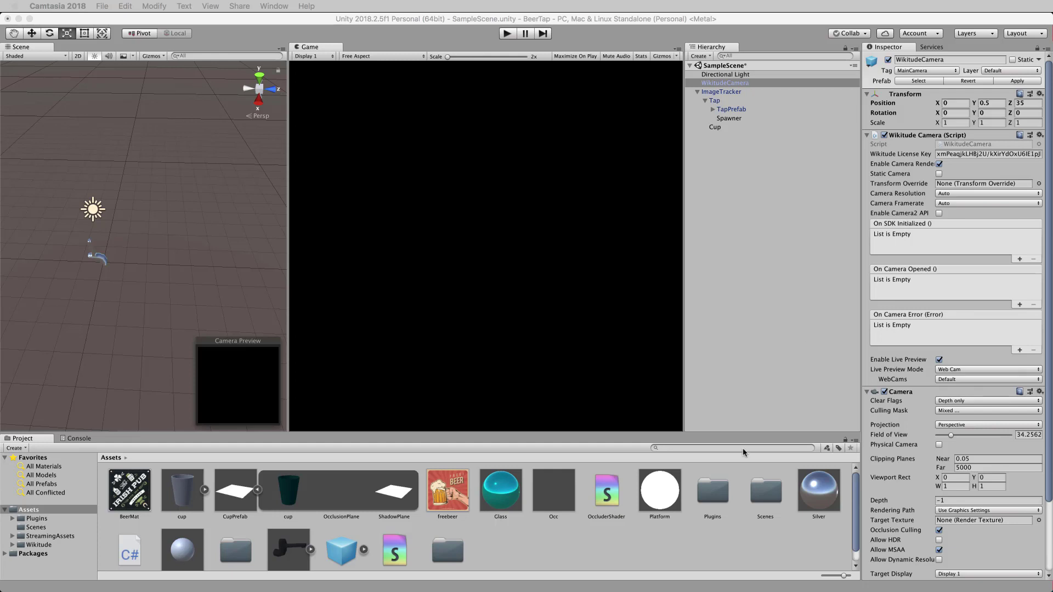
Step: Create a C# script named RemoveSphere in the Assets folder
{"action": "right_click", "coordinate": [509, 536]}
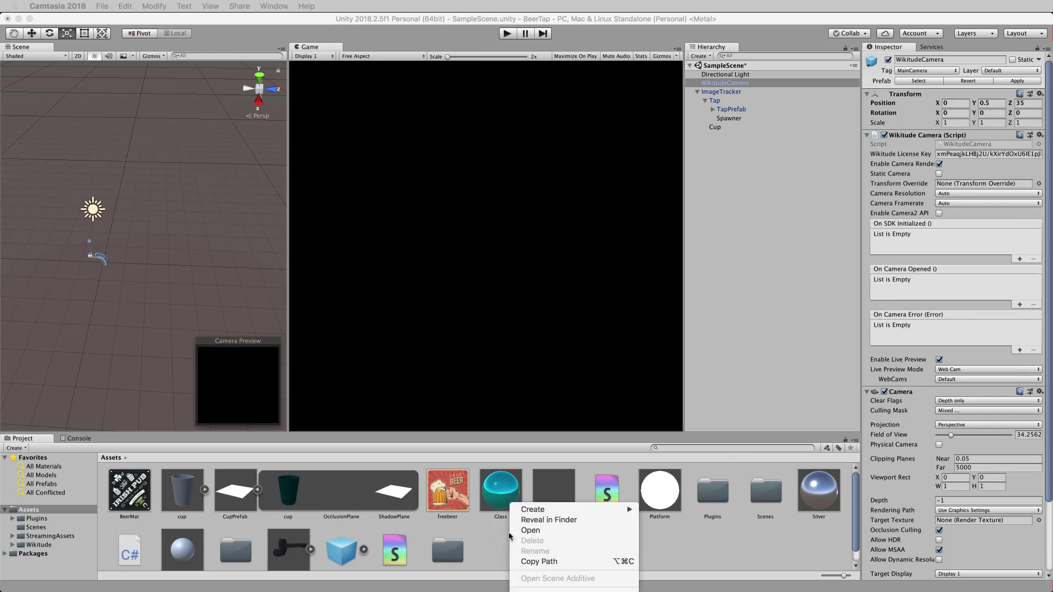
{"action": "mouse_move", "coordinate": [534, 509]}
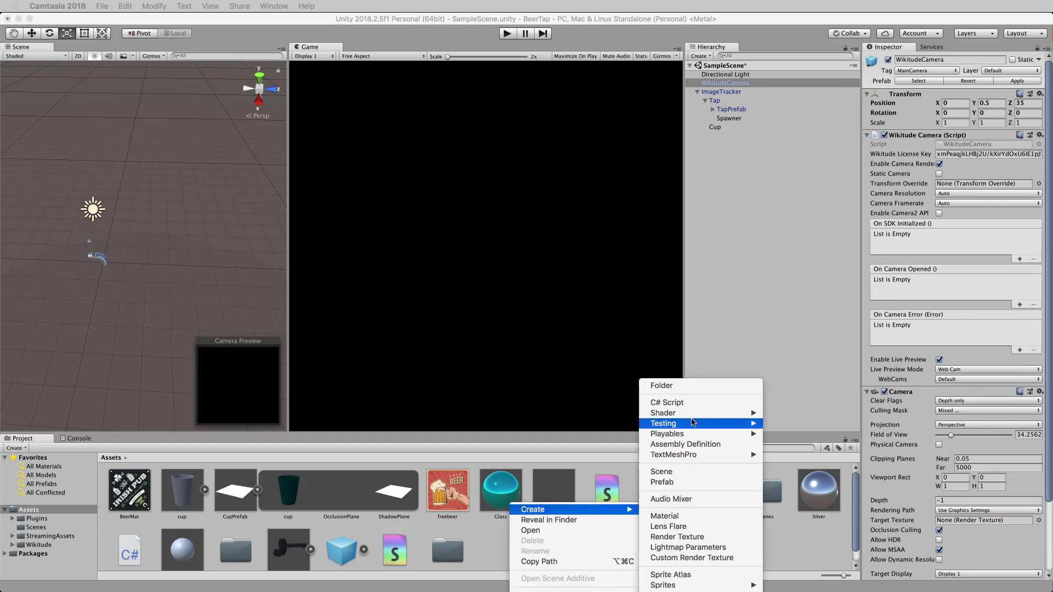
{"action": "left_click", "coordinate": [682, 402]}
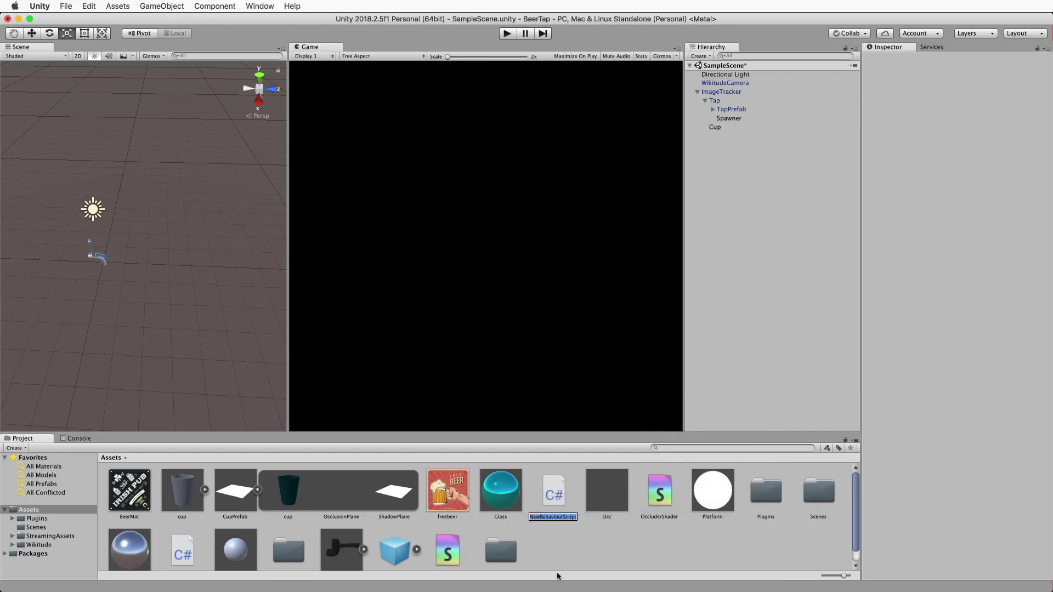
{"action": "type", "text": "RemoveSphere"}
{"action": "key", "text": "Return"}
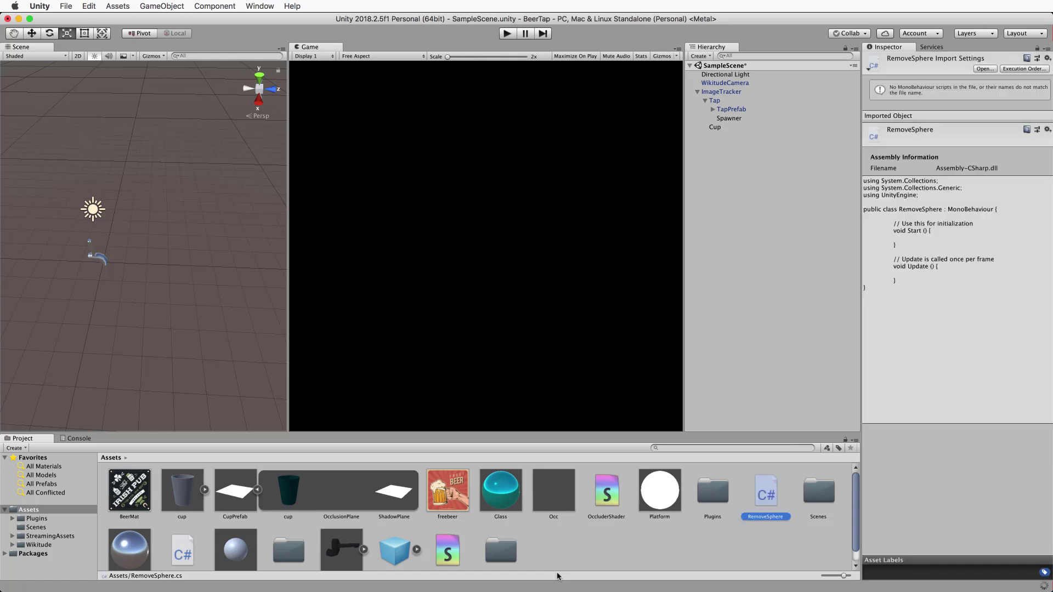
Step: Open the RemoveSphere script in Visual Studio and delete its default Start and Update methods with their comments
{"action": "double_click", "coordinate": [765, 497]}
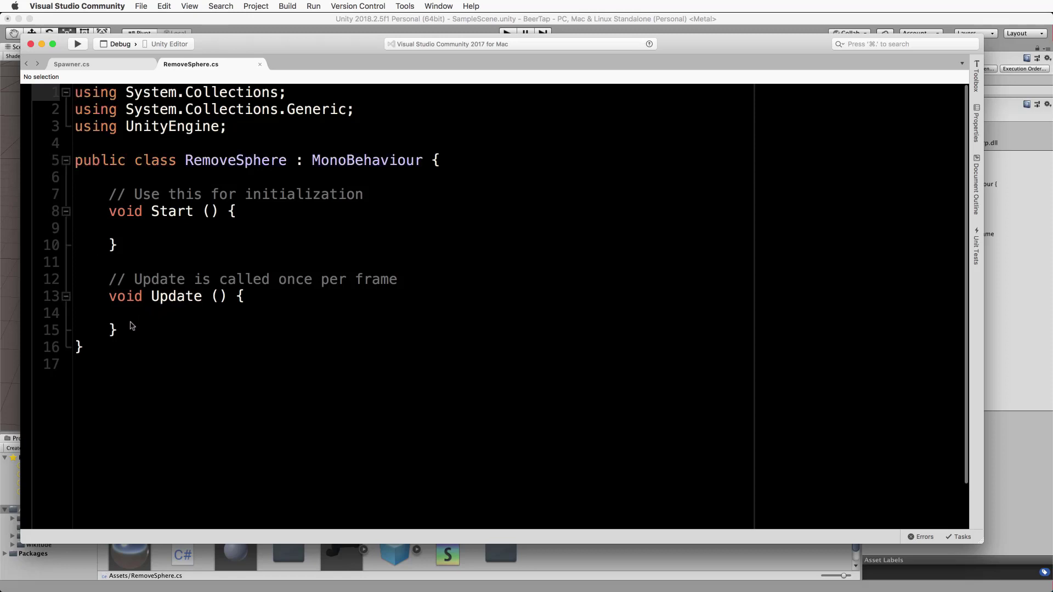
{"action": "left_click_drag", "start_coordinate": [132, 327], "coordinate": [106, 201]}
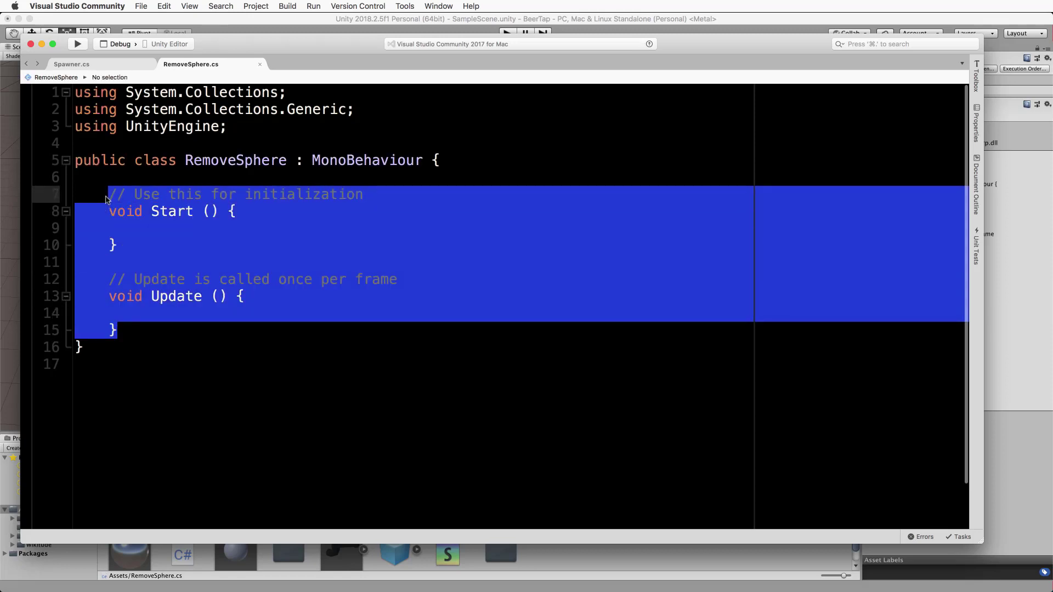
{"action": "key", "text": "BackSpace"}
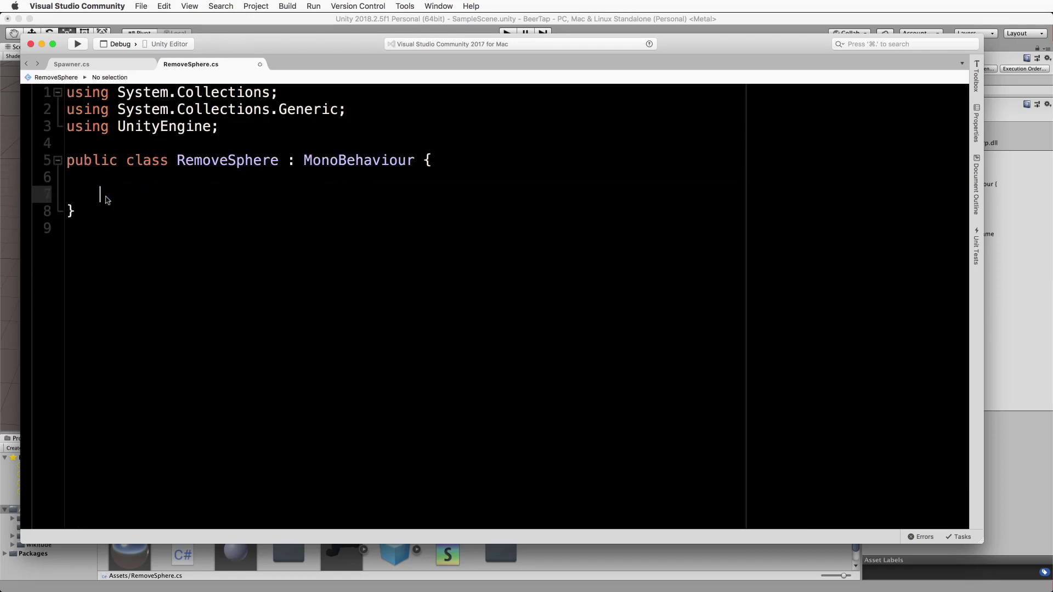
Step: Add an OnBecameInvisible method to RemoveSphere that calls Destroy(this.gameObject);, save the script and return to Unity
{"action": "type", "text": "void OnB"}
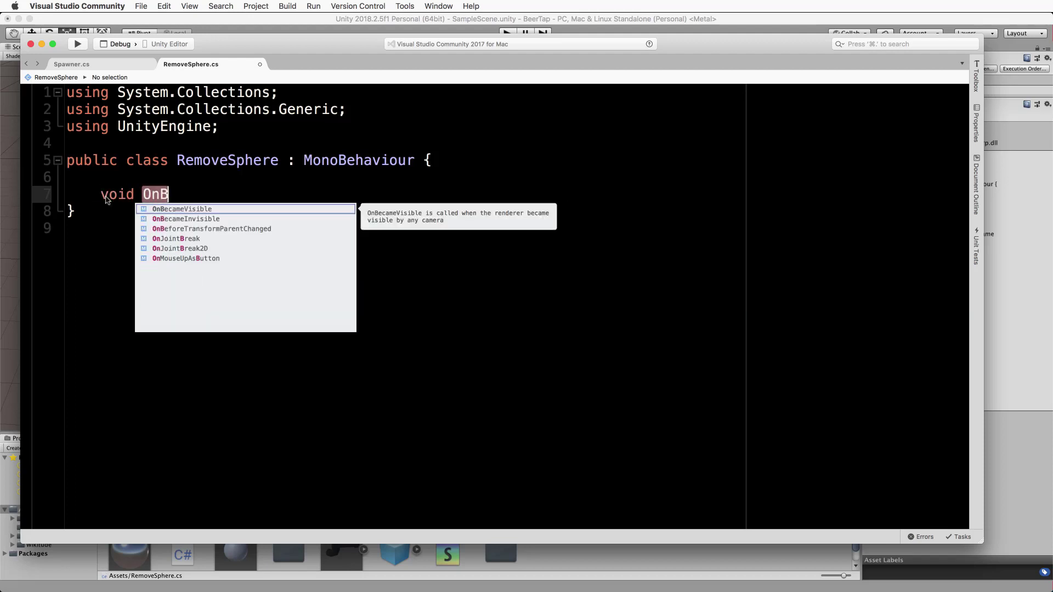
{"action": "key", "text": "Down"}
{"action": "key", "text": "Return"}
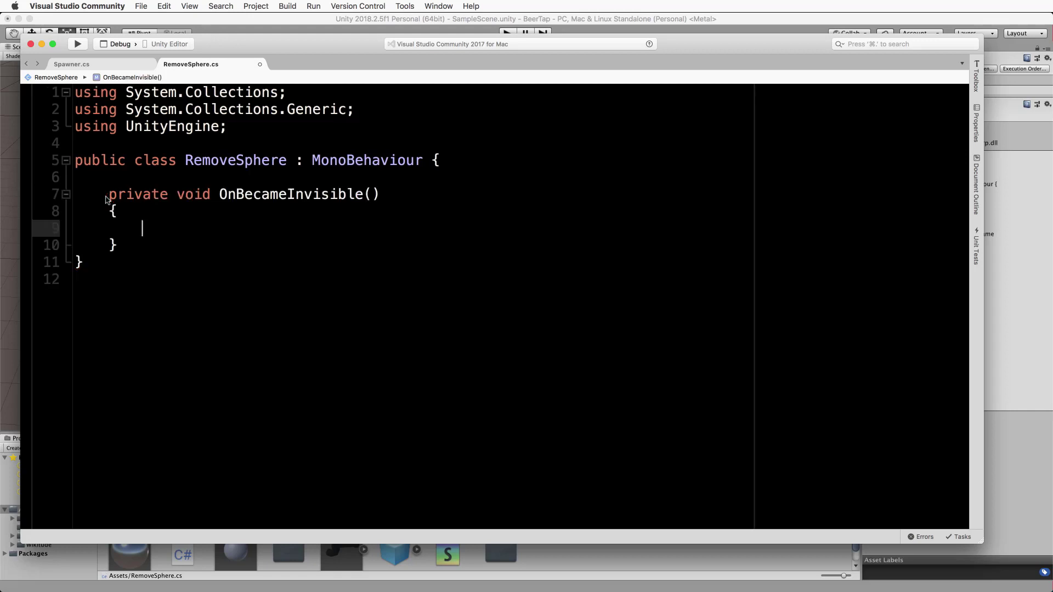
{"action": "type", "text": "Dest"}
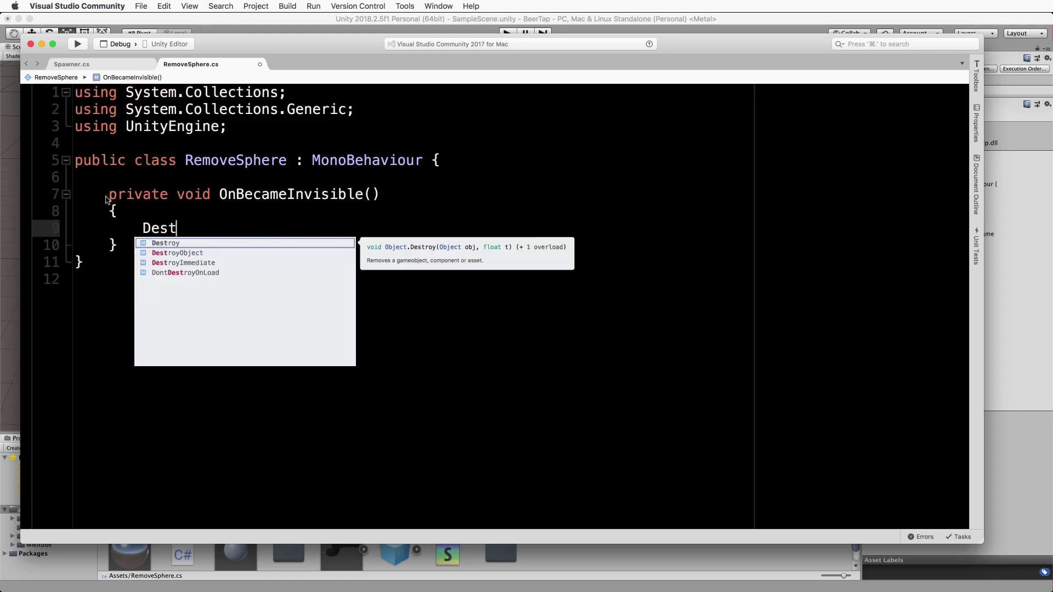
{"action": "type", "text": "roy(this"}
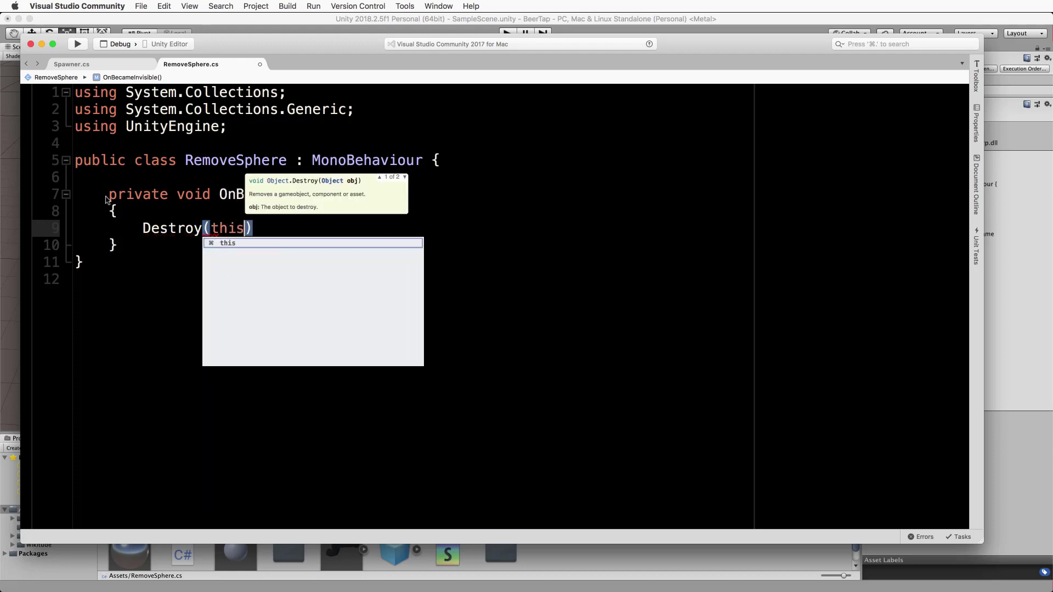
{"action": "type", "text": ".gameObject"}
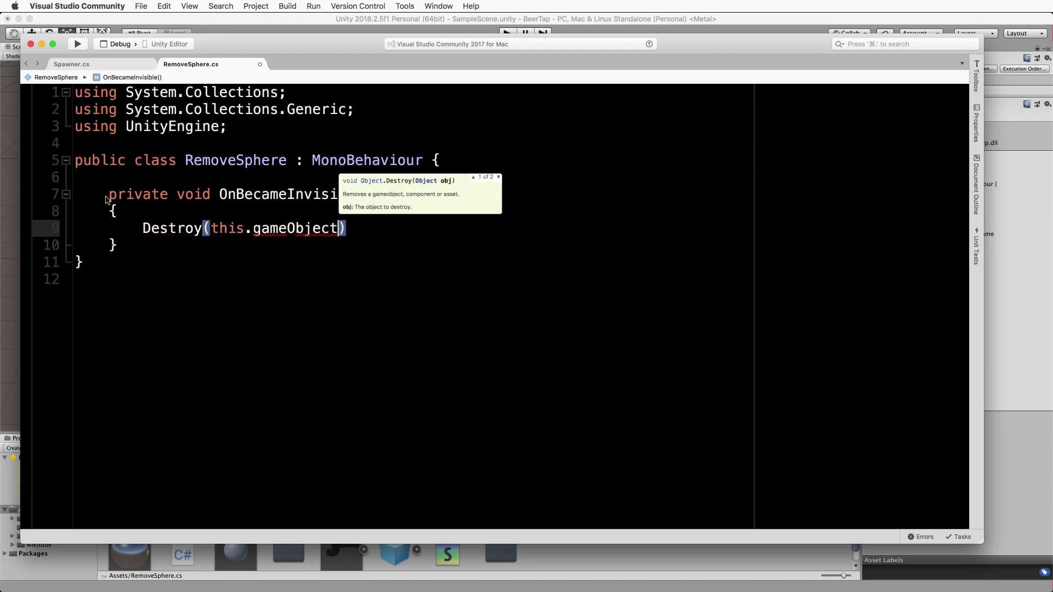
{"action": "type", "text": ");"}
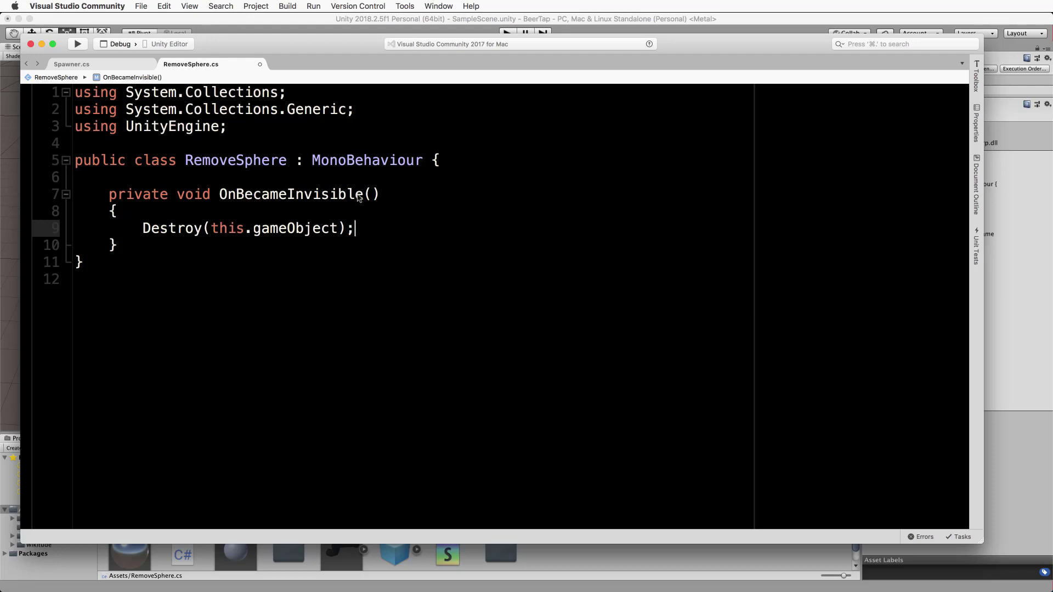
{"action": "mouse_move", "coordinate": [359, 197]}
{"action": "key", "text": "super+s"}
{"action": "left_click", "coordinate": [267, 21]}
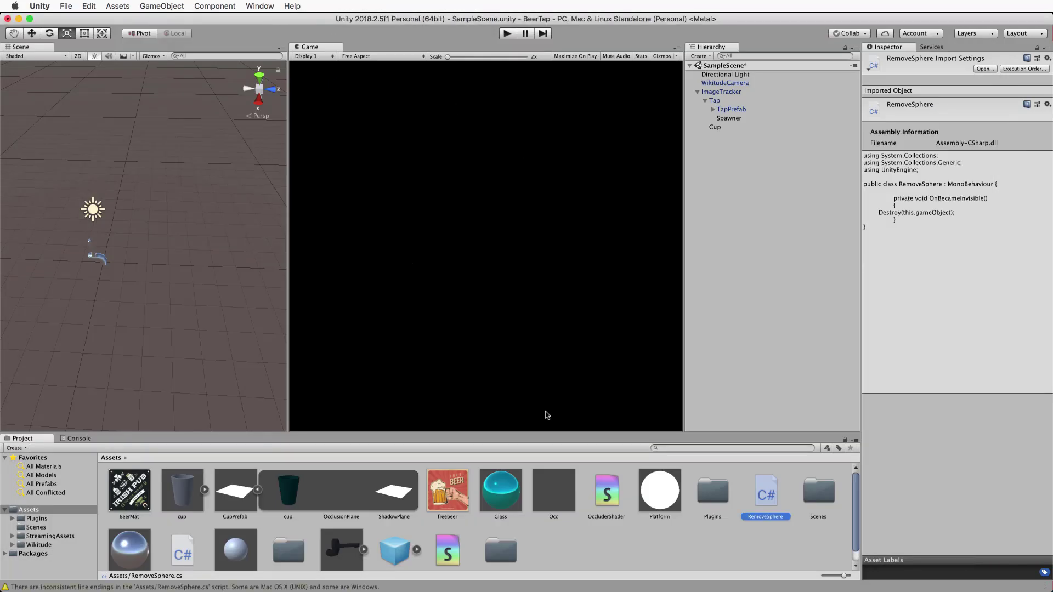
Step: Attach the RemoveSphere script to the Sphere prefab and check its component list for the script
{"action": "left_click", "coordinate": [235, 553]}
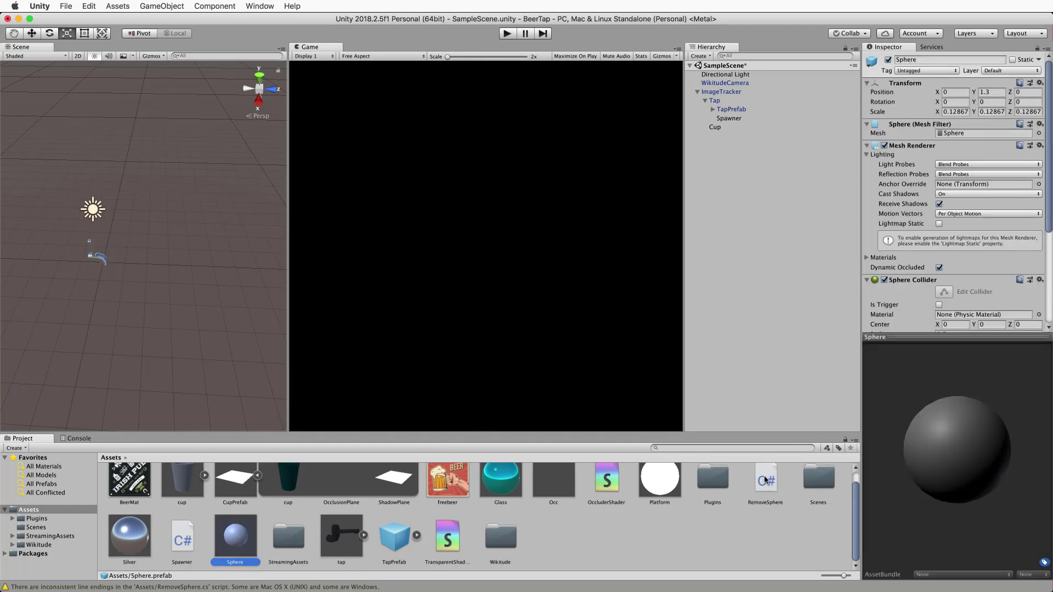
{"action": "left_click_drag", "start_coordinate": [768, 479], "coordinate": [237, 552]}
{"action": "scroll", "coordinate": [914, 186], "scroll_direction": "down", "scroll_amount": 5}
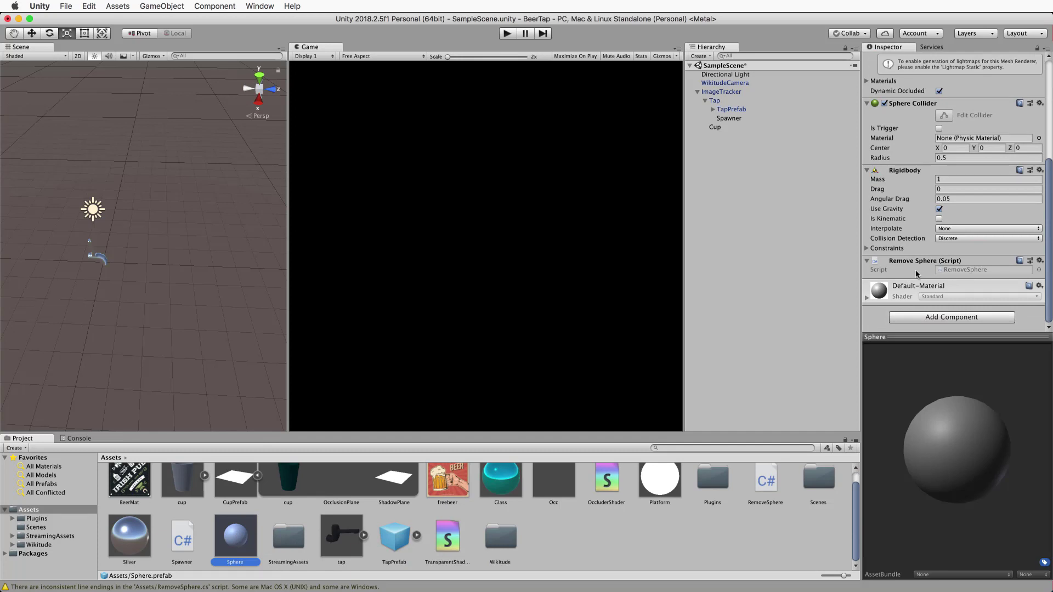
Step: Run the scene and examine the children of TapPrefab and Spawner and the tracked cup with the falling spheres
{"action": "left_click", "coordinate": [508, 34]}
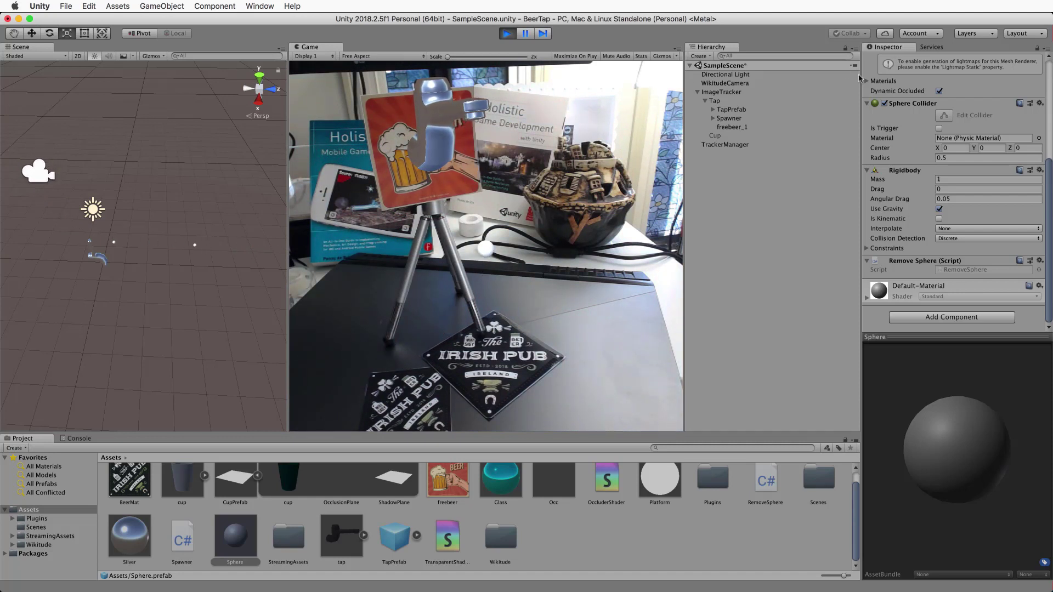
{"action": "left_click", "coordinate": [713, 110]}
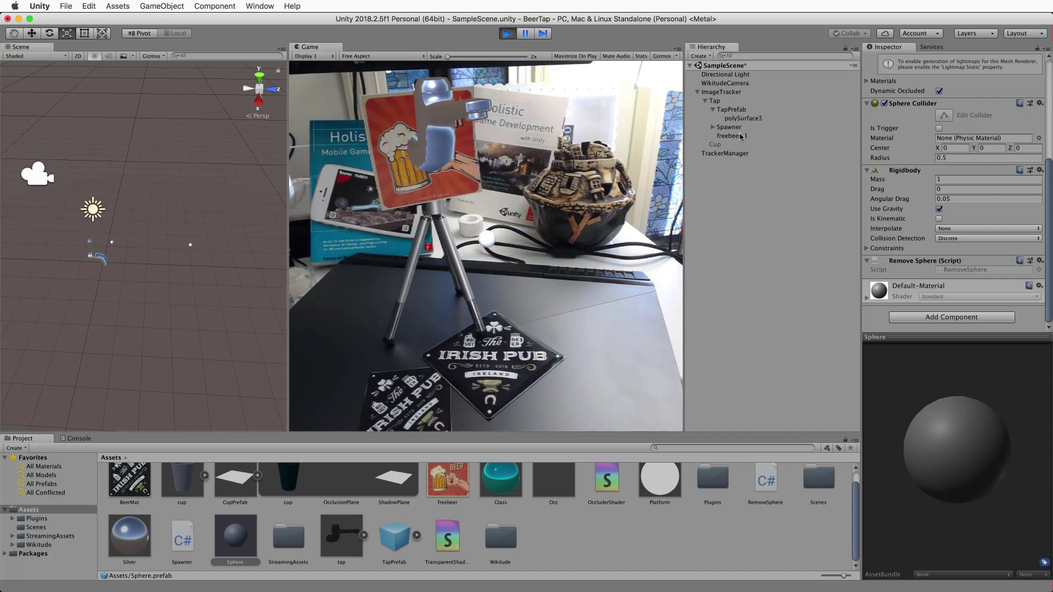
{"action": "left_click", "coordinate": [712, 127]}
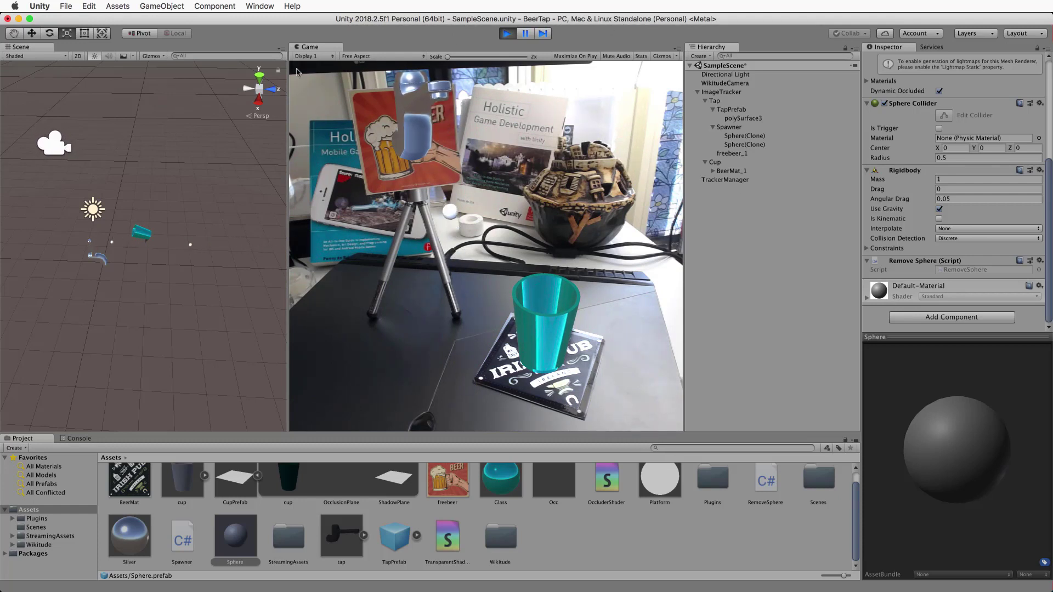
{"action": "scroll", "coordinate": [115, 257], "scroll_direction": "up", "scroll_amount": 5}
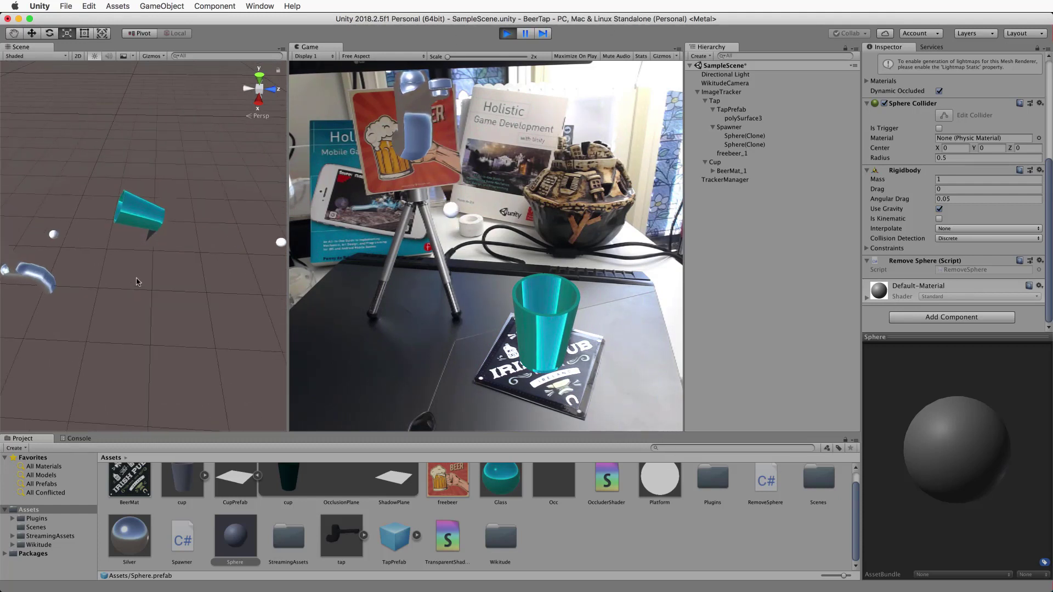